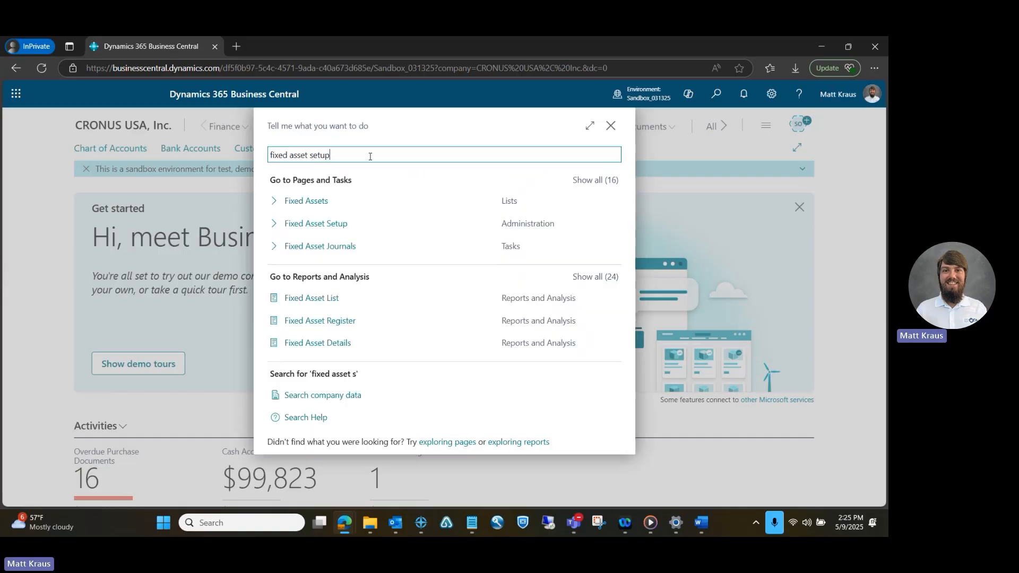
Open Fixed Asset Setup, check the available default depreciation books, and enable posting to main assets.
click(337, 204)
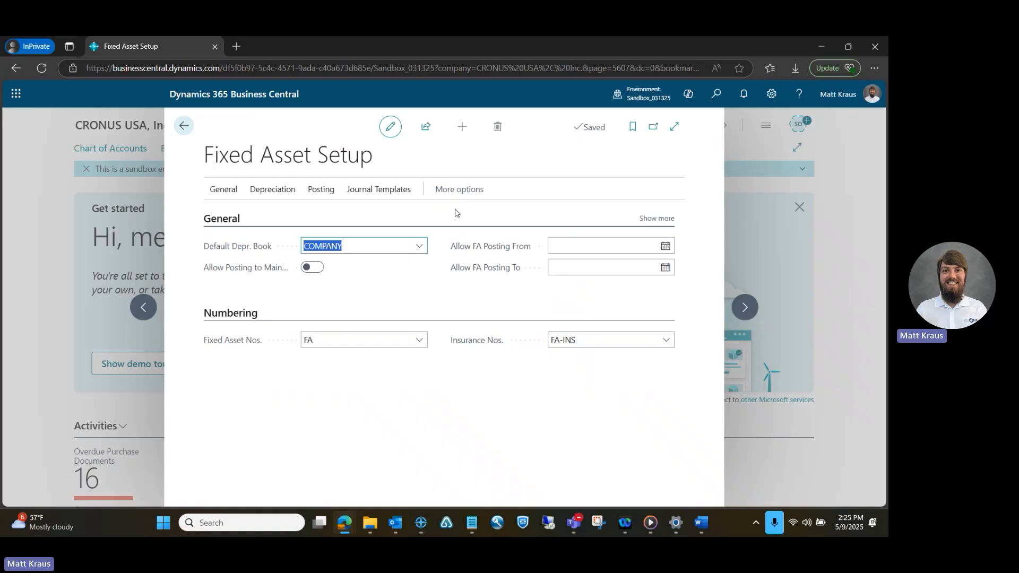
click(420, 247)
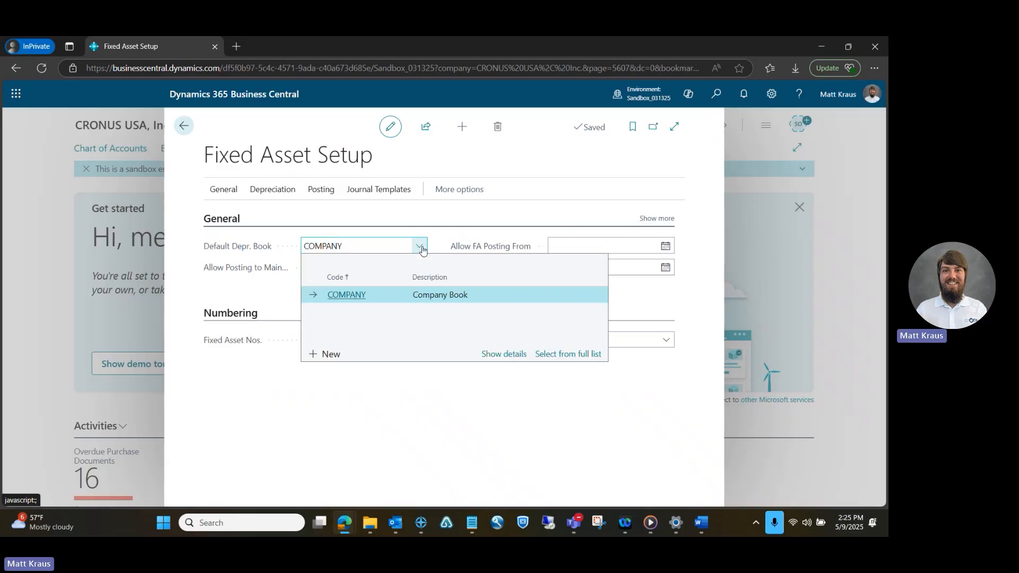
click(422, 248)
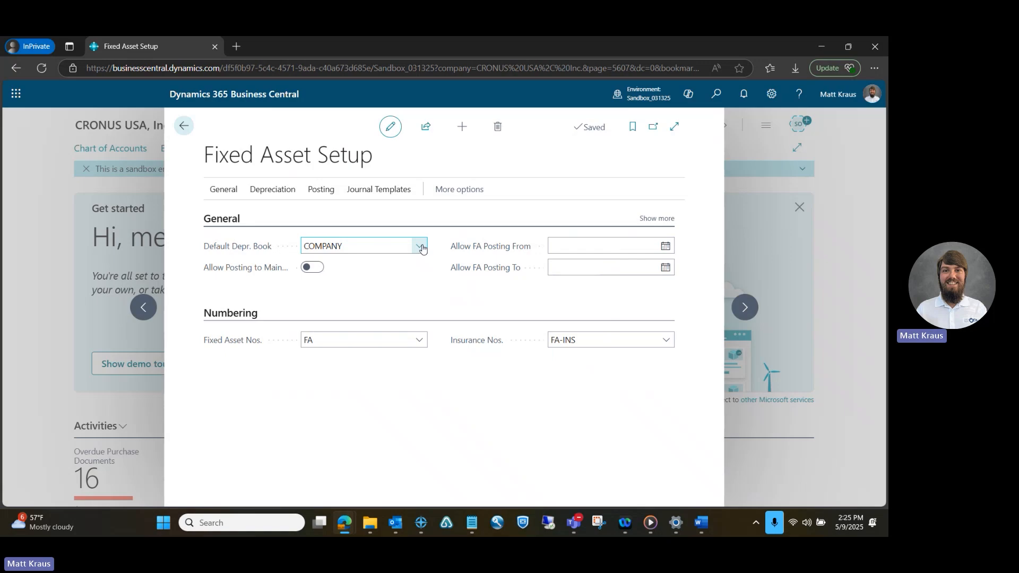
click(311, 270)
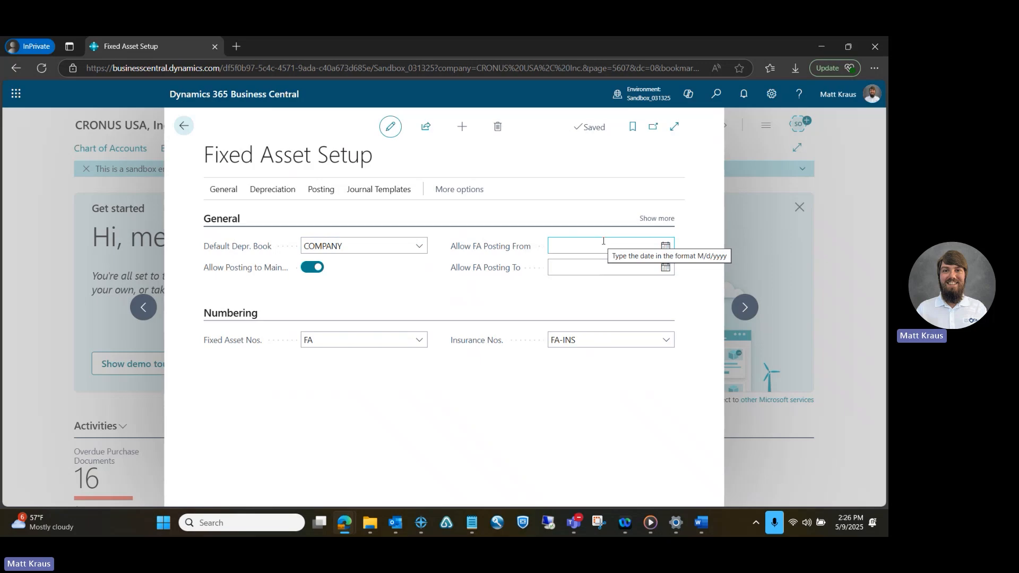
Show the additional General fields of Fixed Asset Setup and check the fixed asset and insurance number series.
click(658, 218)
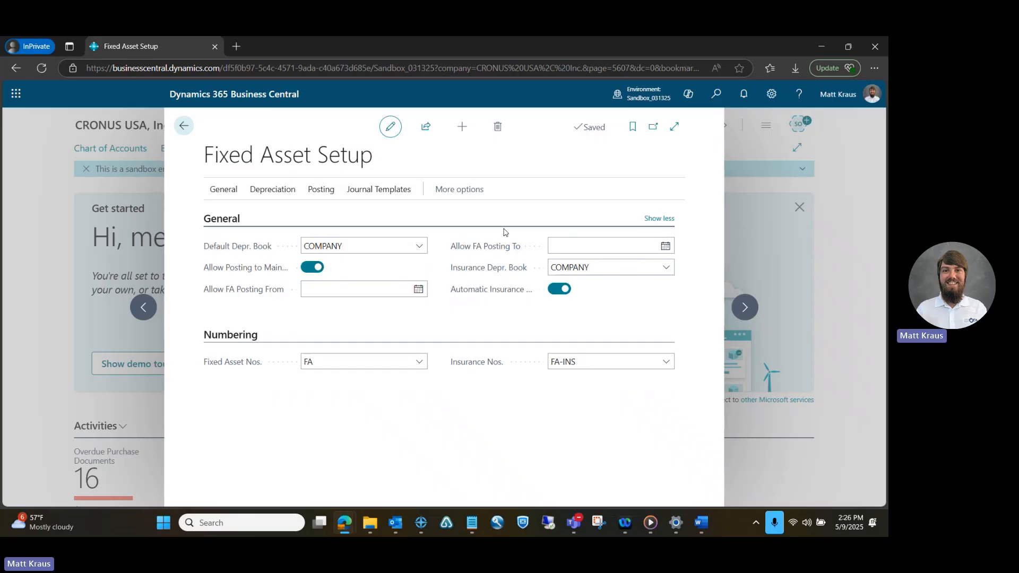
click(324, 358)
click(599, 358)
click(328, 365)
Open the COMPANY depreciation book's card from the depreciation books list and dismiss its introductory tip.
click(264, 196)
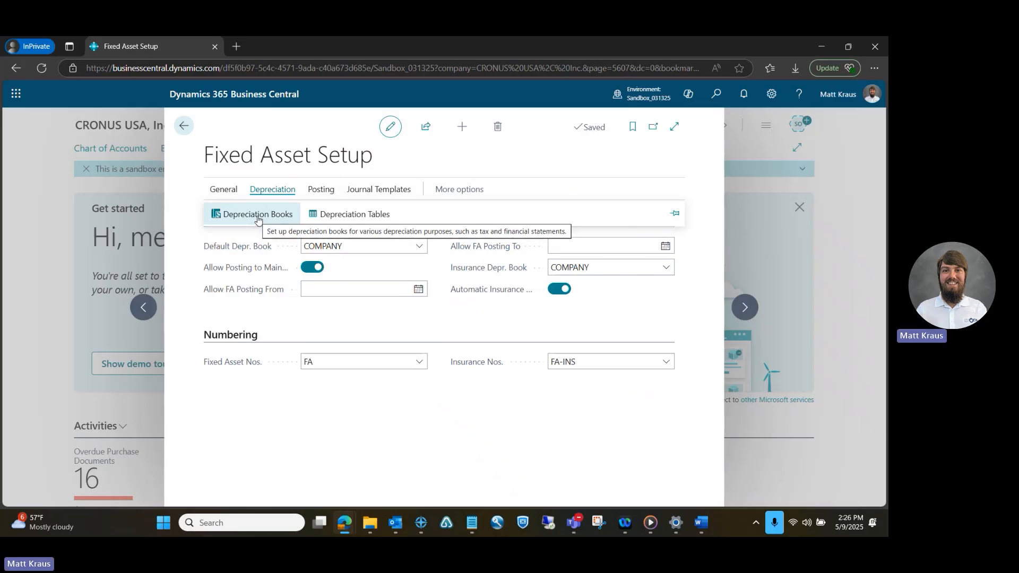
click(258, 215)
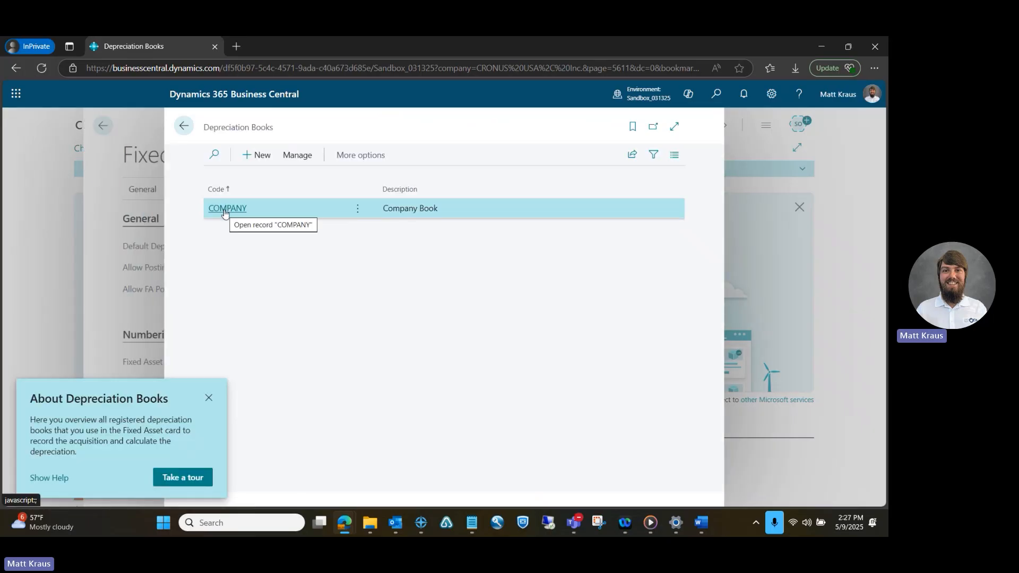
click(225, 209)
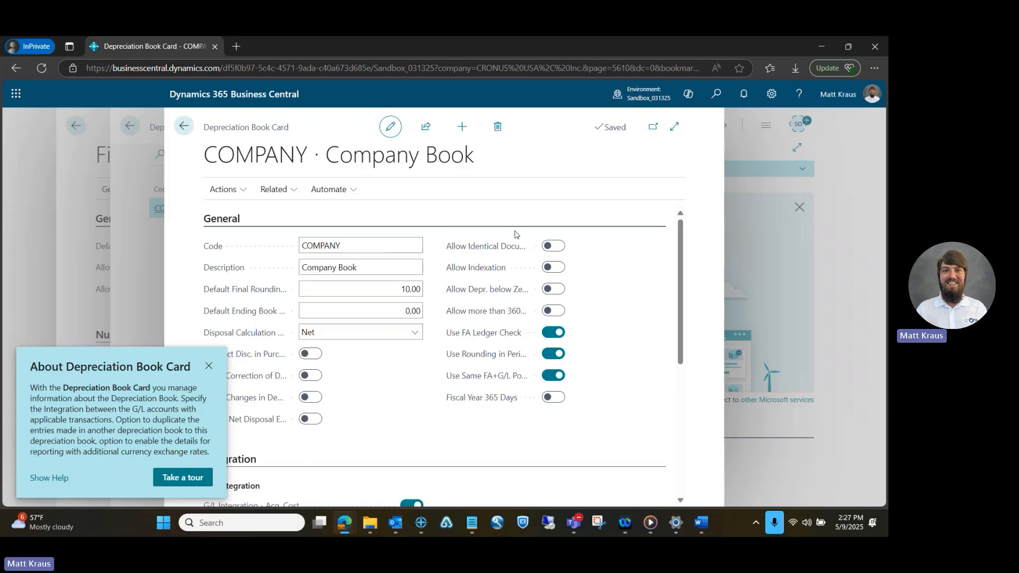
mouse_move(483, 245)
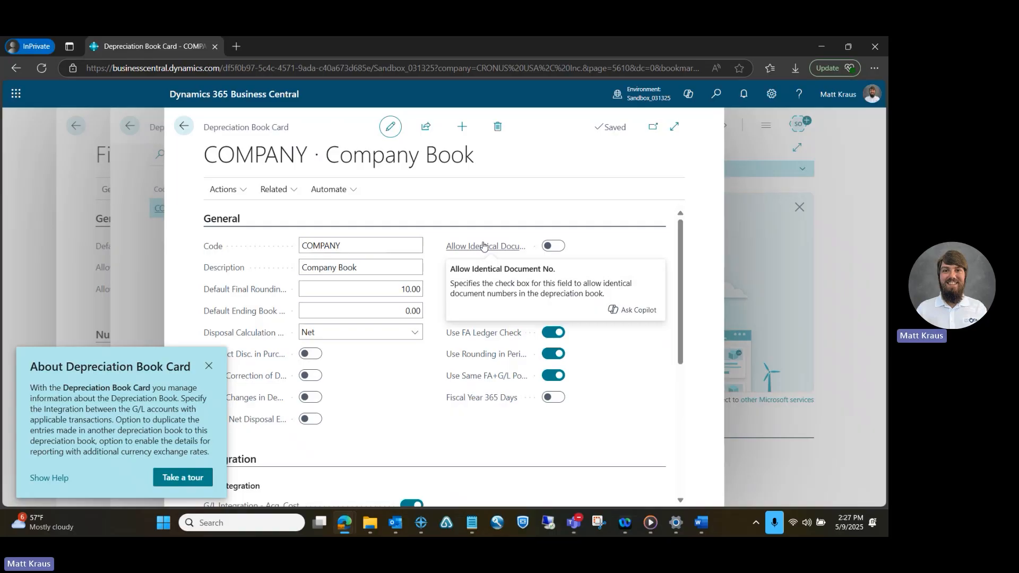
click(208, 367)
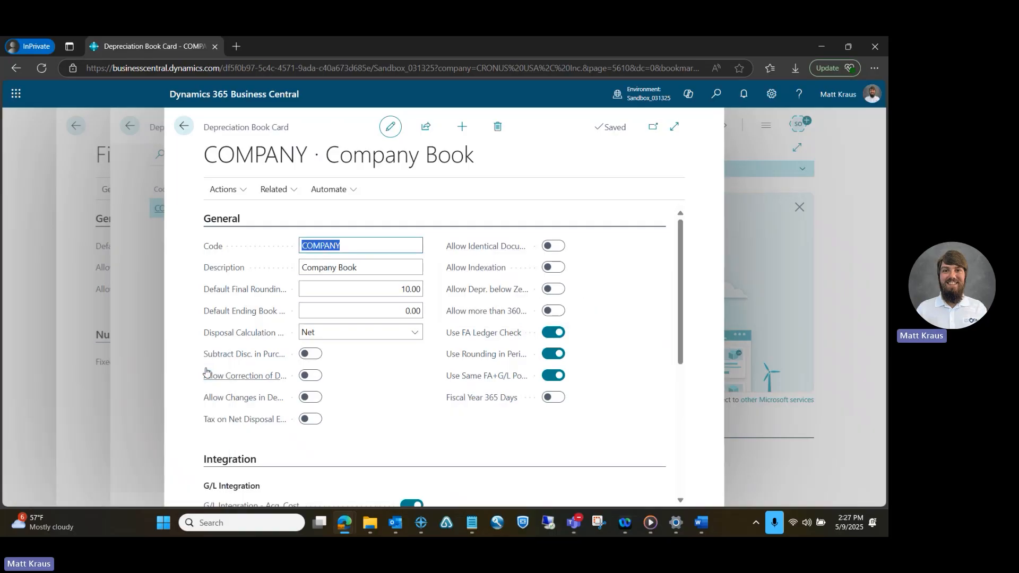
Examine the COMPANY book's General options and its G/L Integration settings.
mouse_move(253, 356)
mouse_move(240, 382)
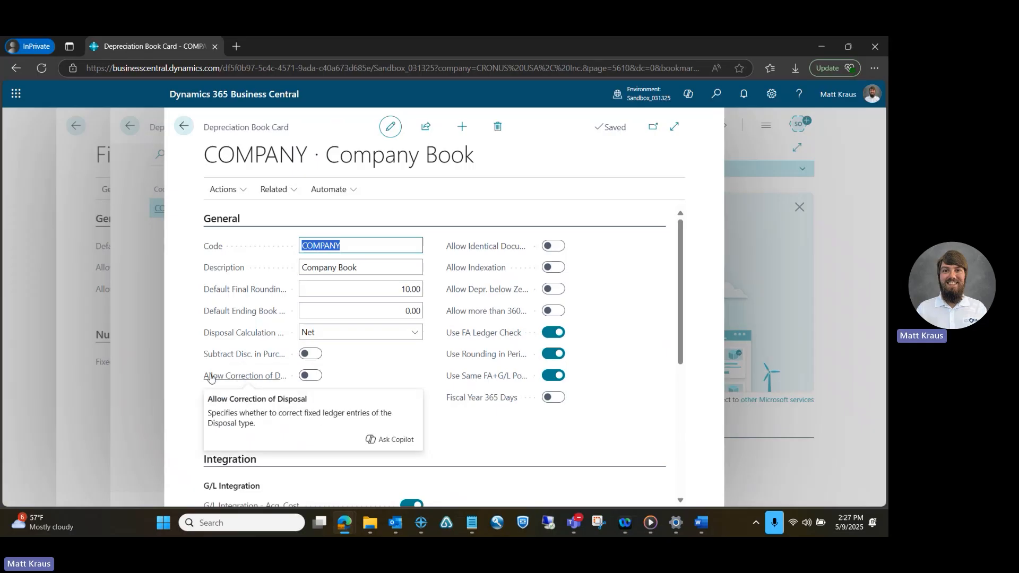
mouse_move(233, 405)
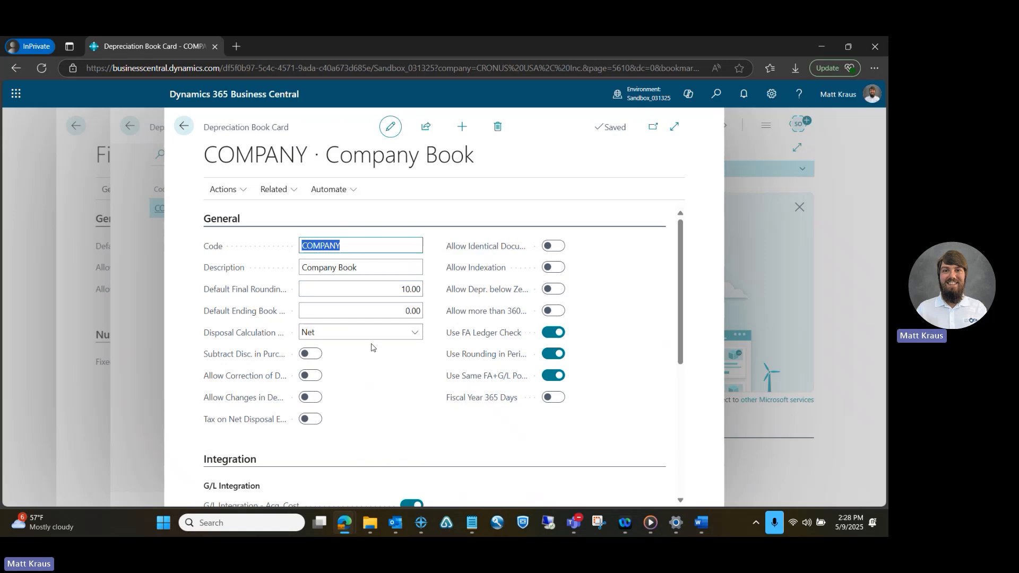
click(684, 245)
drag(684, 245, 690, 354)
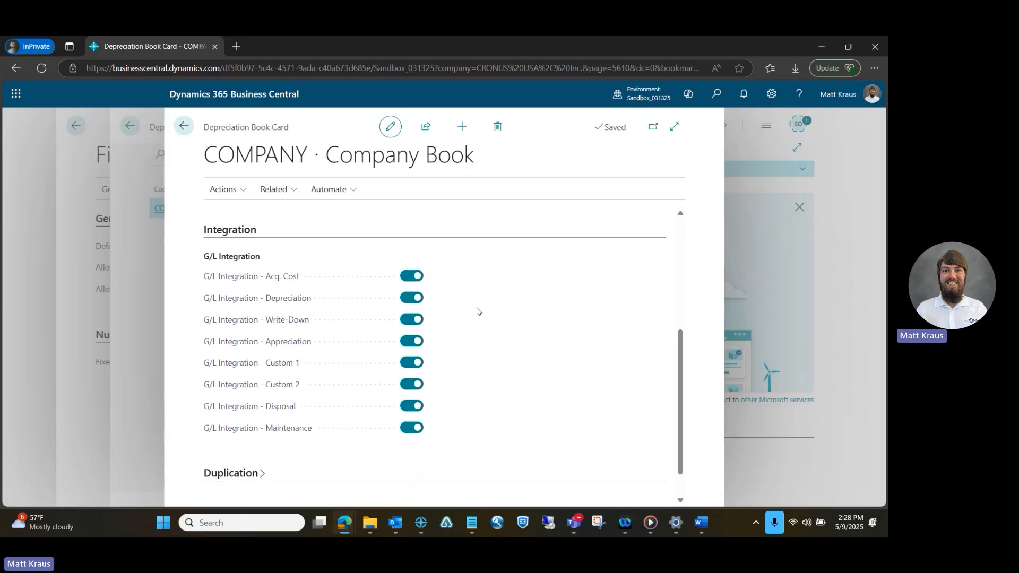
mouse_move(248, 282)
mouse_move(296, 303)
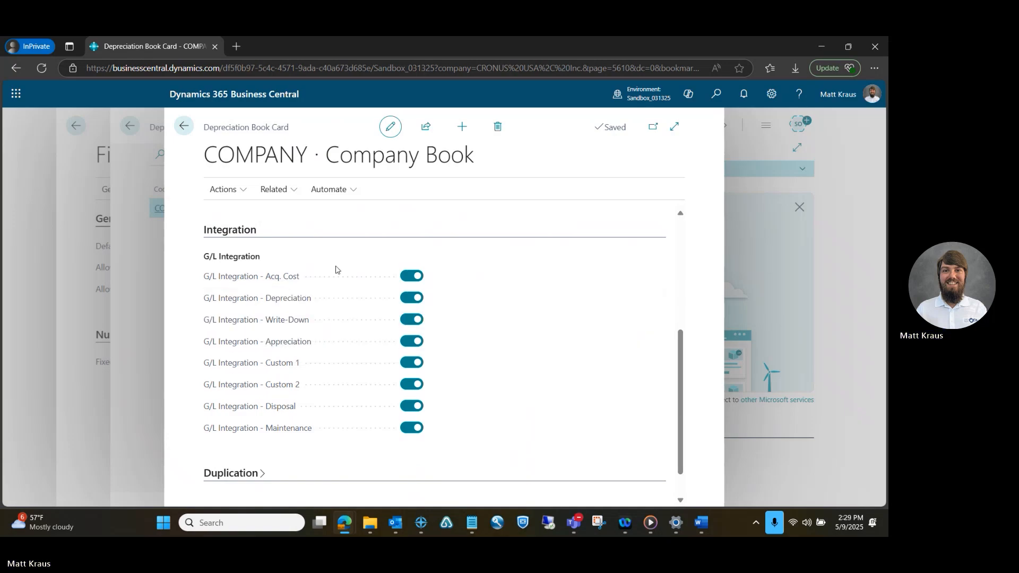
mouse_move(267, 324)
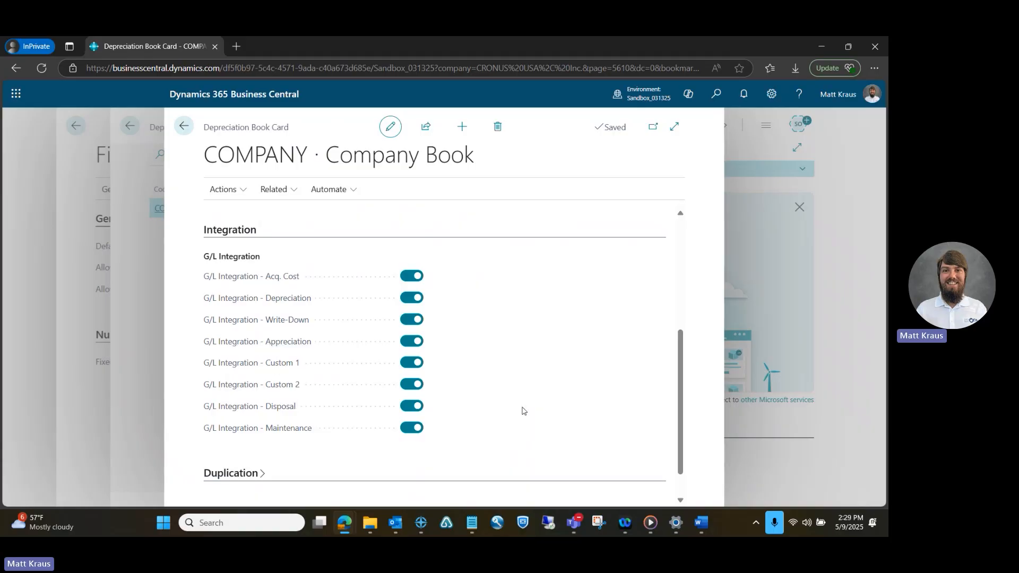
scroll(523, 402, down, 1)
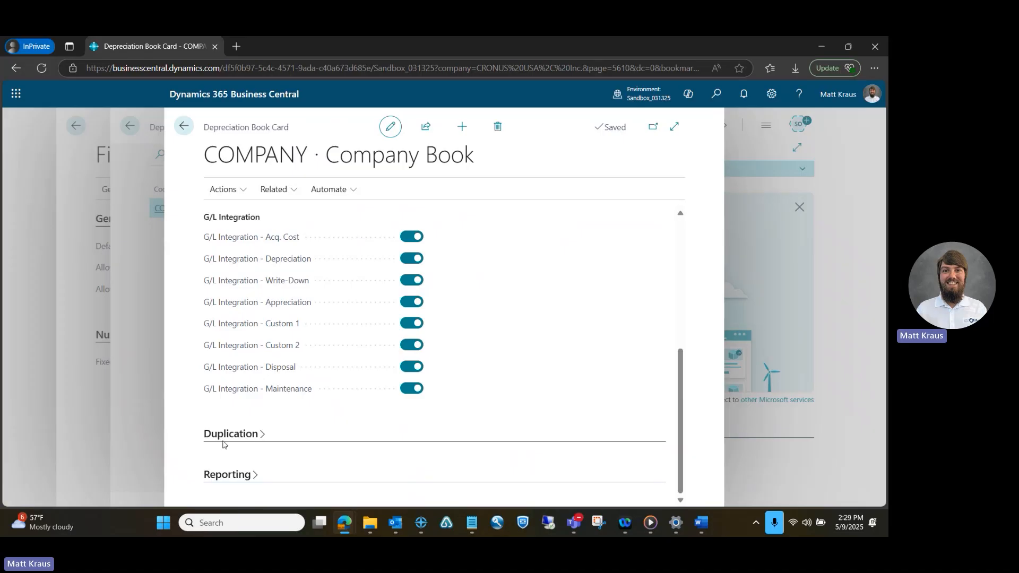
Expand the COMPANY book's Duplication and Reporting sections and examine their exchange rate options.
click(243, 436)
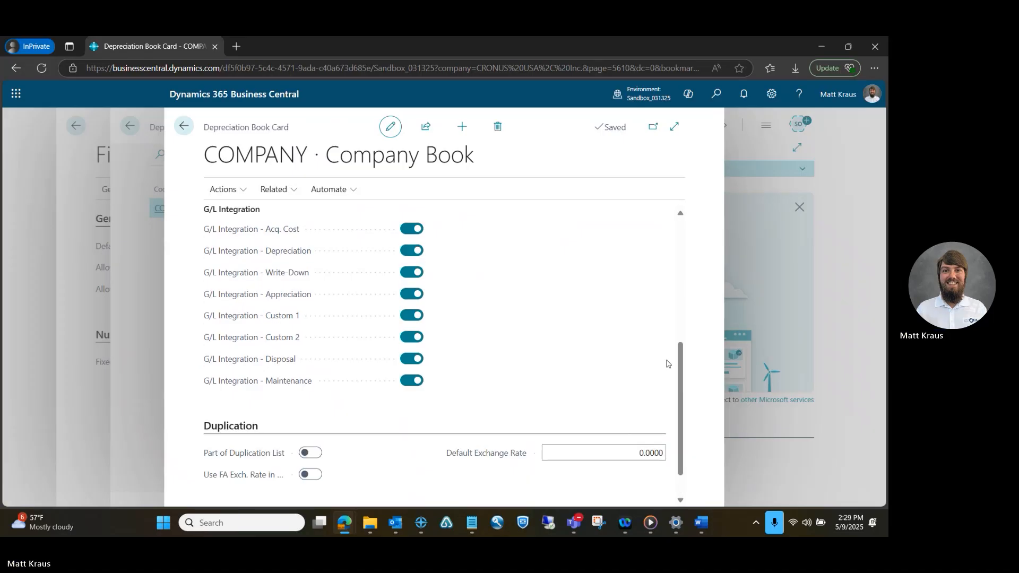
drag(680, 370, 680, 420)
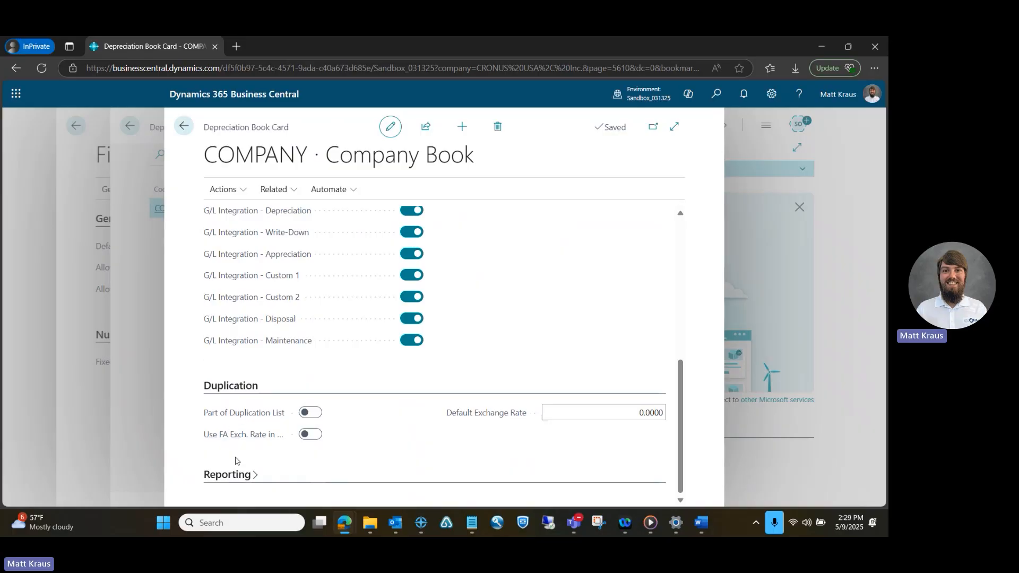
click(237, 475)
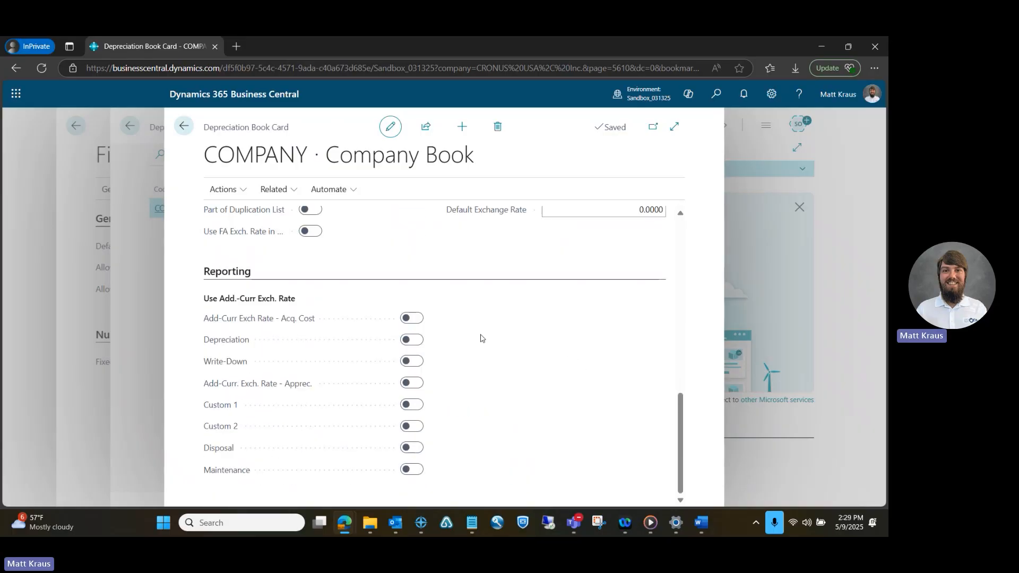
mouse_move(301, 322)
mouse_move(221, 344)
scroll(605, 374, up, 10)
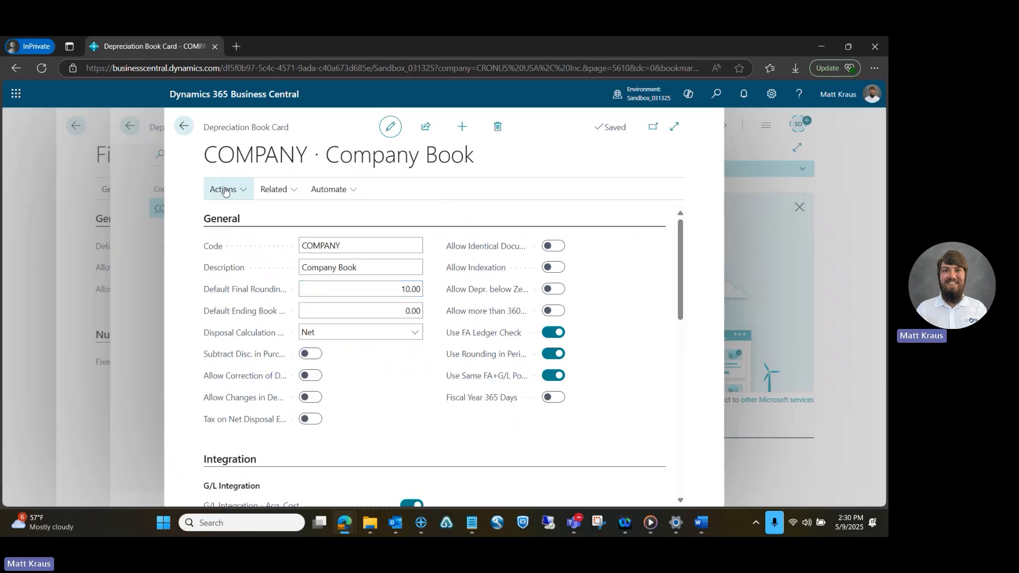
Return to Fixed Asset Setup, open its depreciation tables, and create a new depreciation table.
click(184, 128)
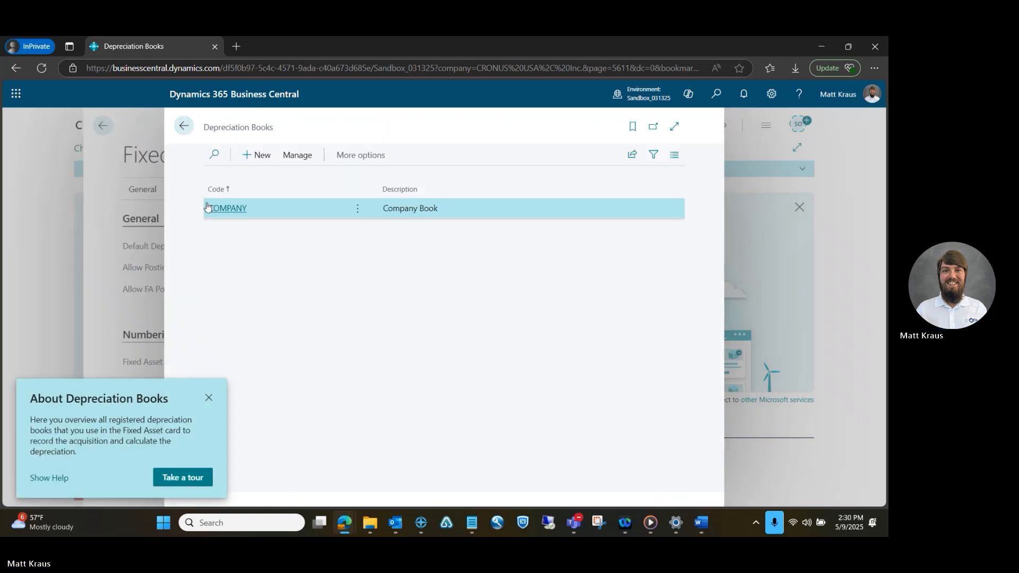
click(184, 128)
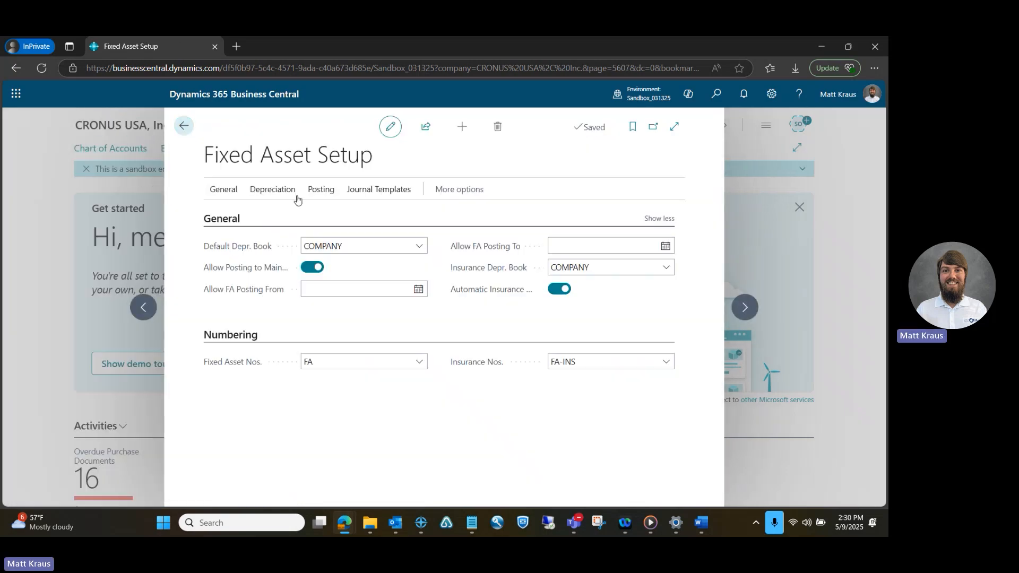
click(264, 192)
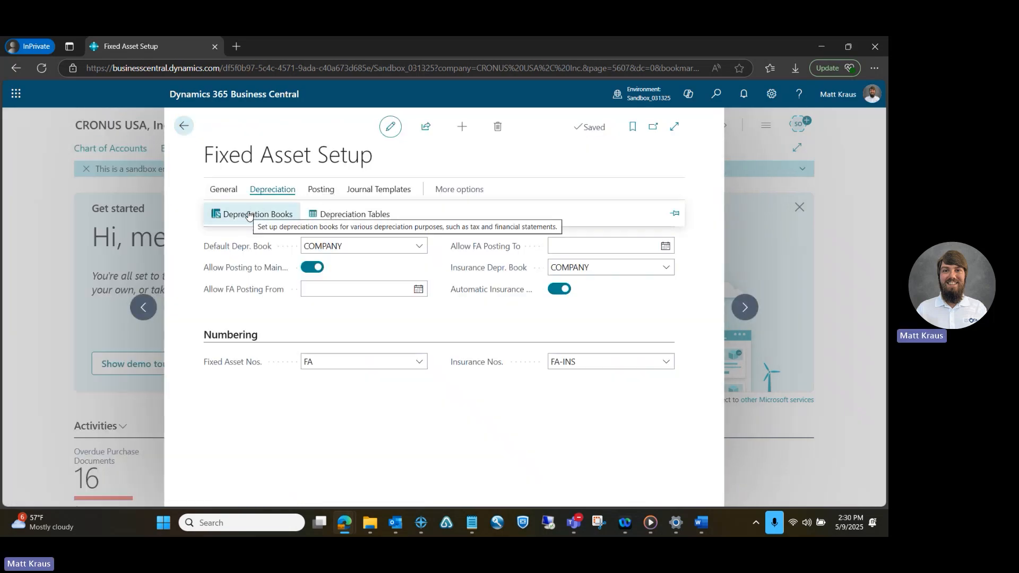
click(328, 214)
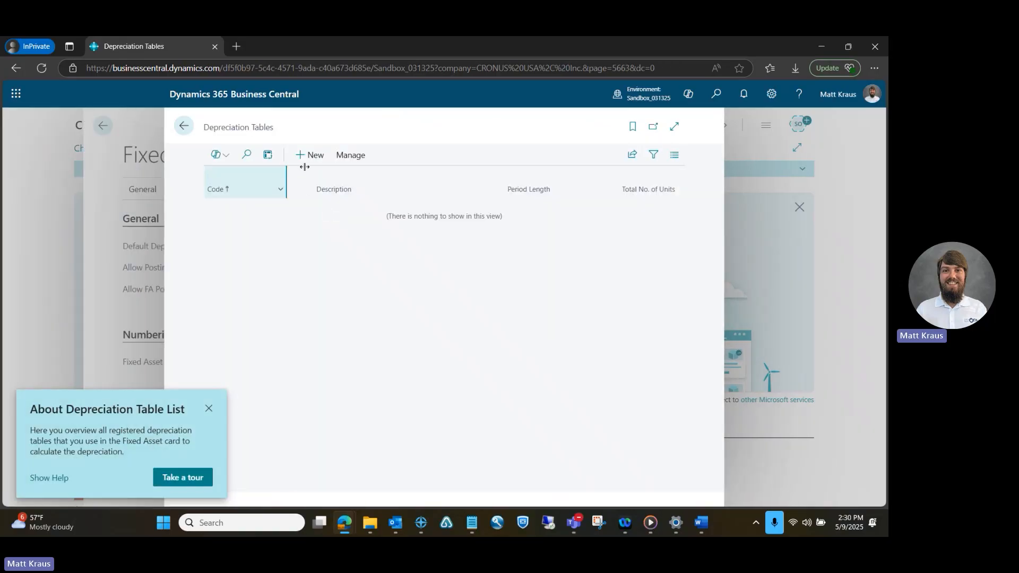
click(314, 156)
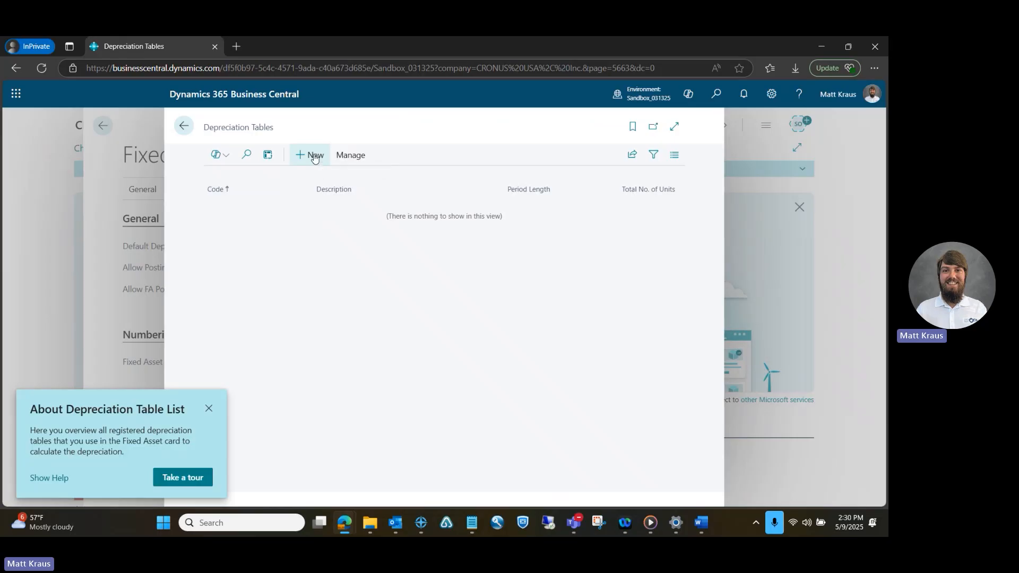
Give the new depreciation table the code TESTFA and the description Test Fixed Asset, and dismiss the introductory tip.
click(360, 241)
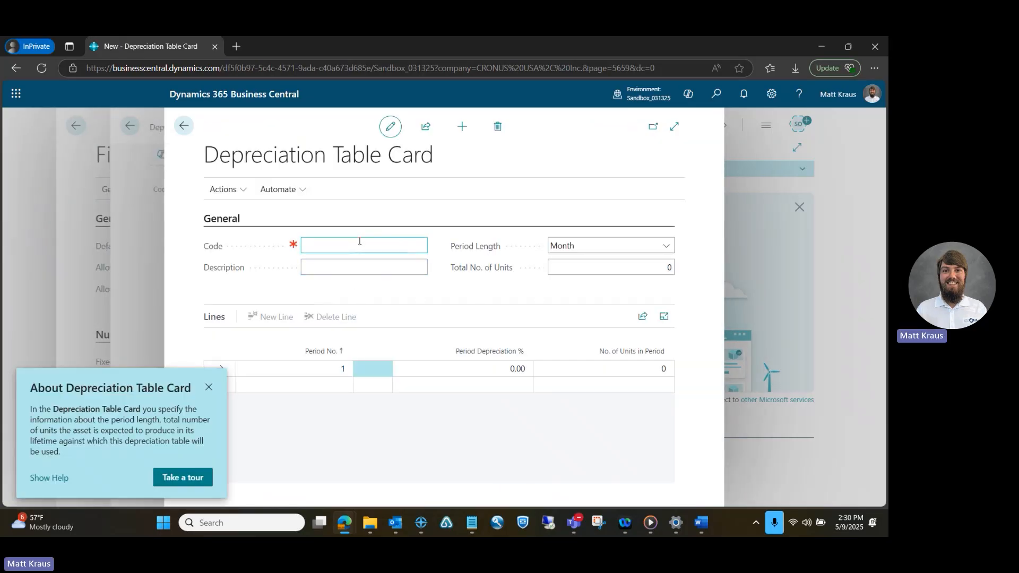
text(TESTFA)
key(Tab)
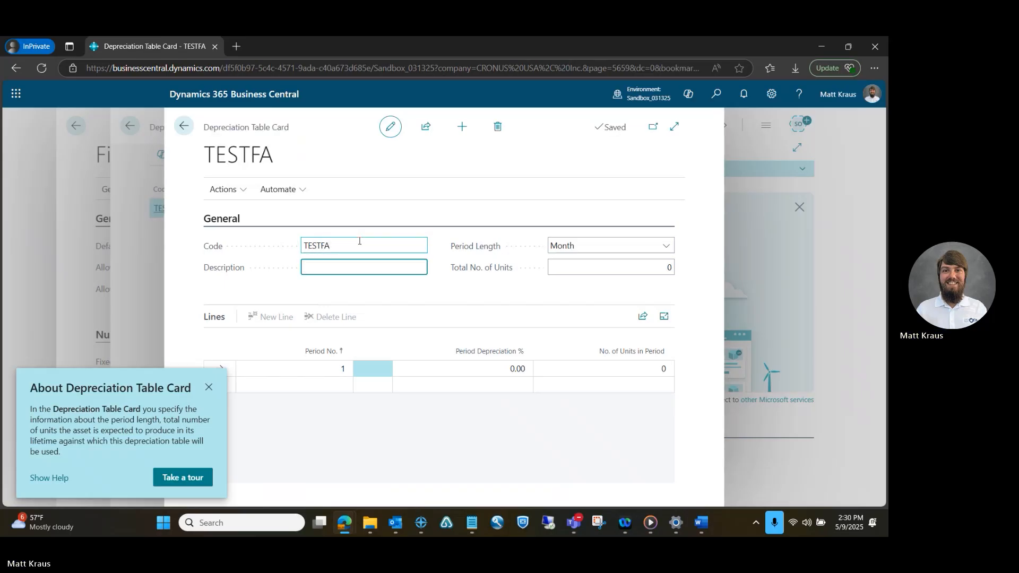
text(Test Fixed Asset)
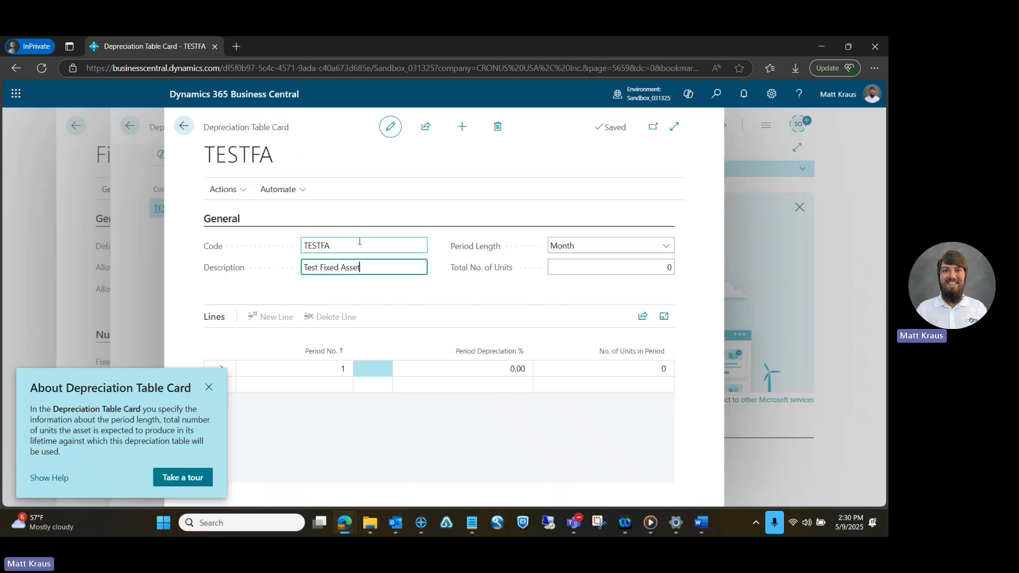
key(Tab)
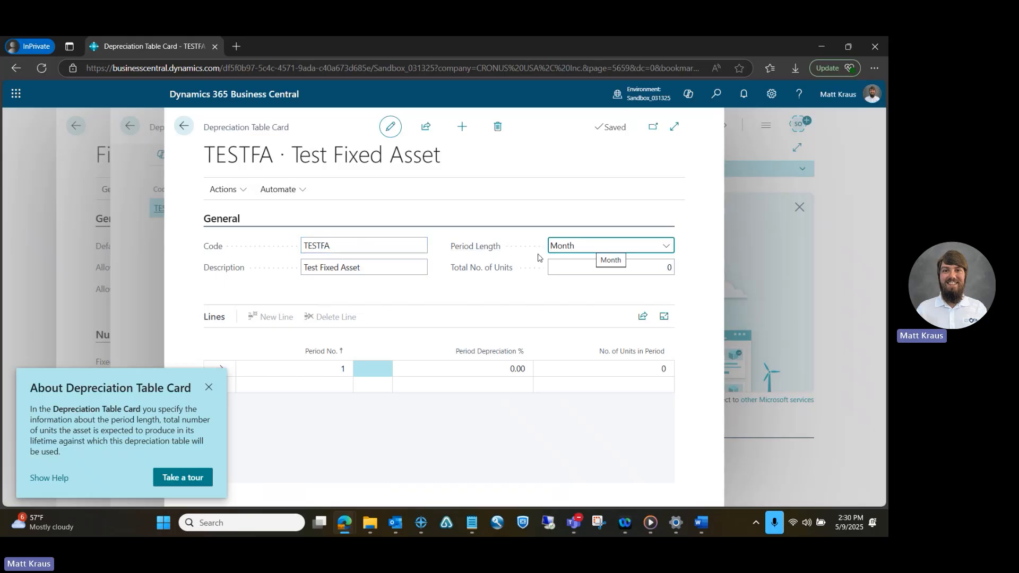
click(209, 387)
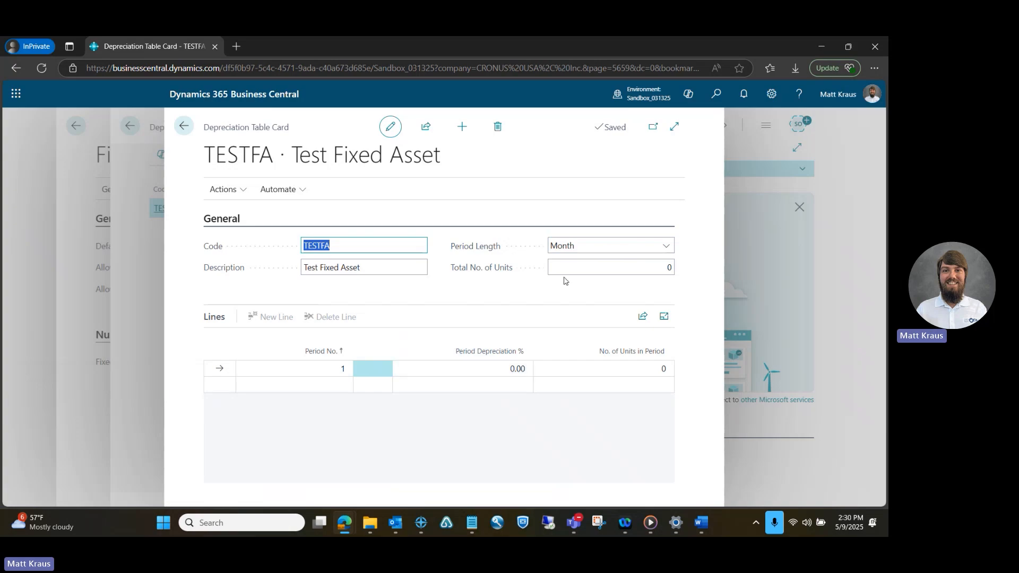
Keep Month as the depreciation table's period length and set its total number of units to 12.
click(591, 250)
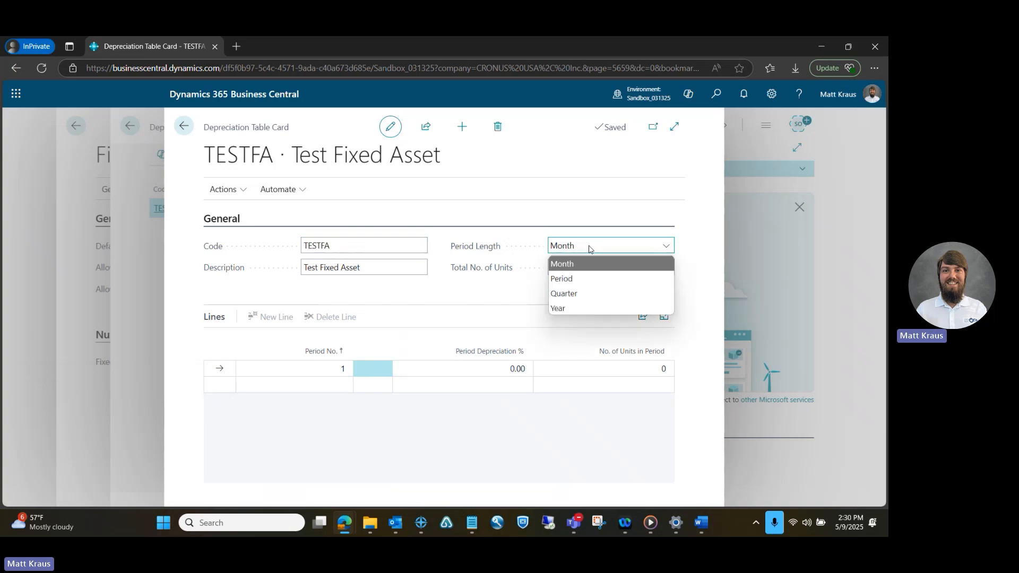
click(589, 250)
click(619, 269)
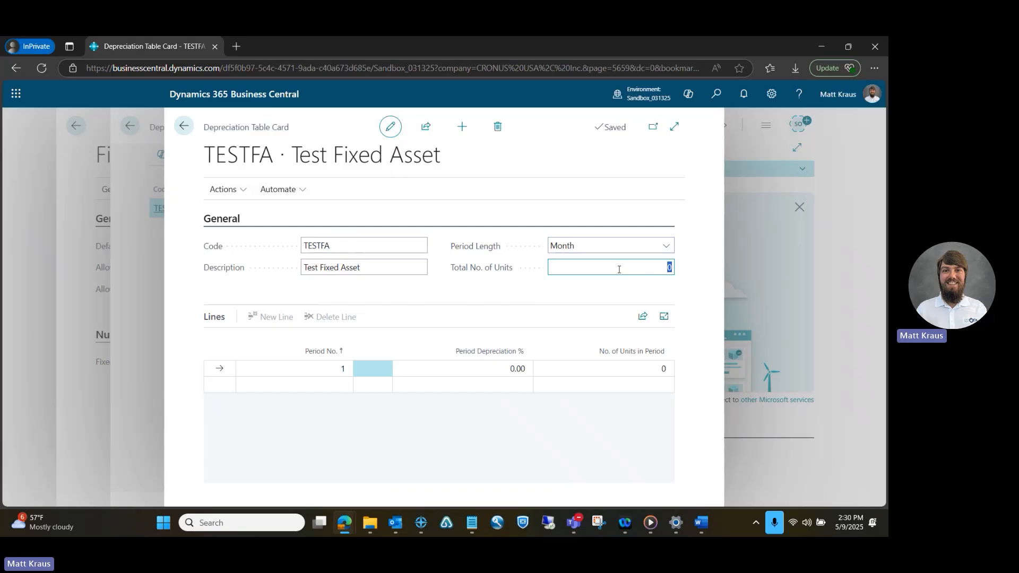
text(12)
key(Tab)
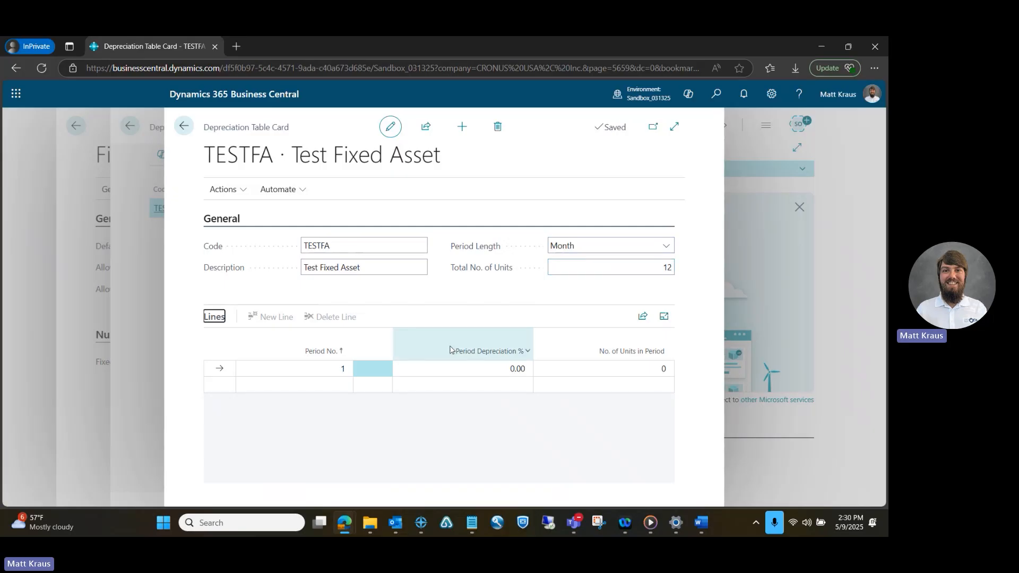
Set the period depreciation percentage to 12 for period 1 in the TESTFA depreciation table lines.
key(Tab)
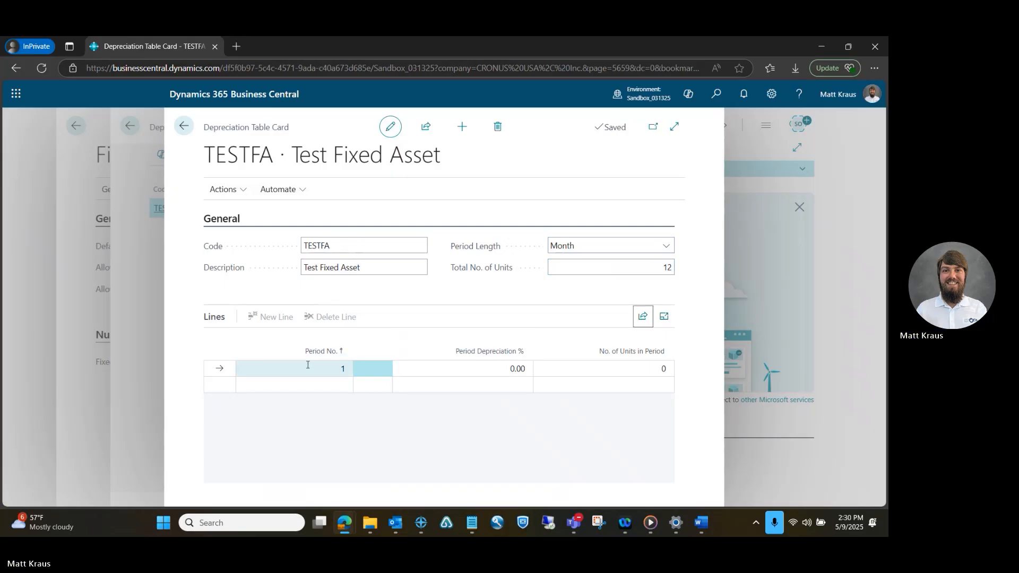
click(303, 386)
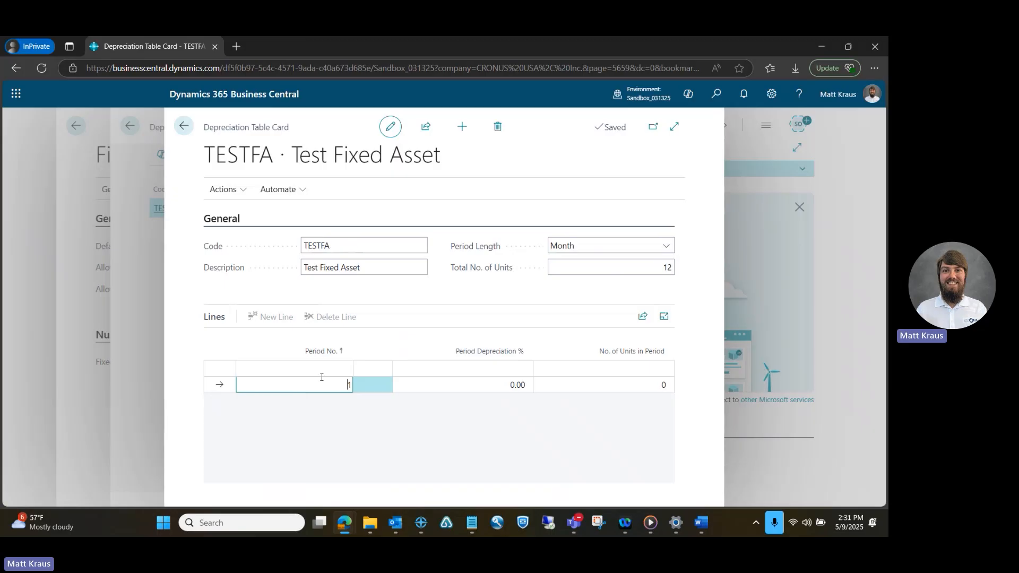
click(491, 371)
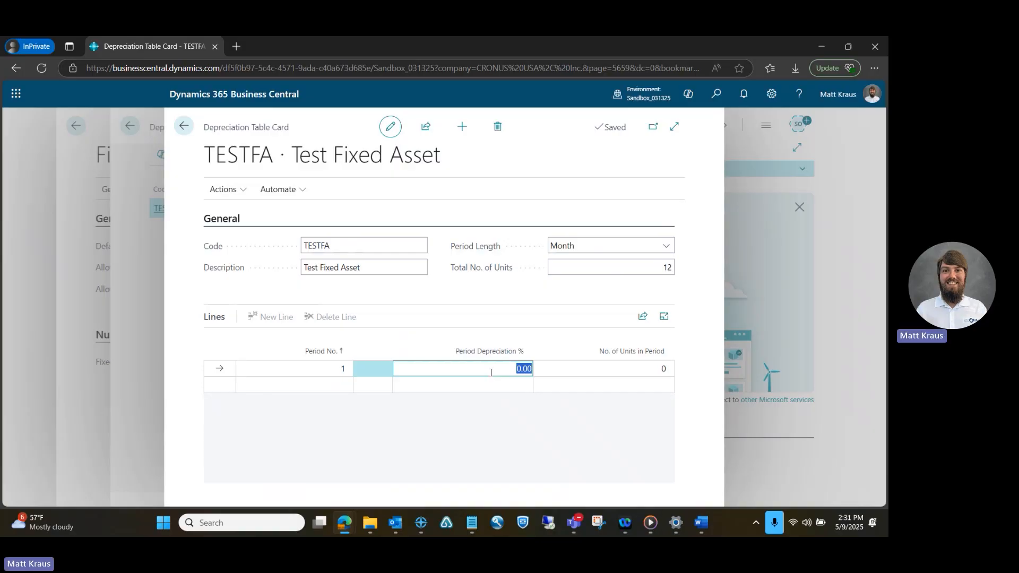
text(12)
key(Tab)
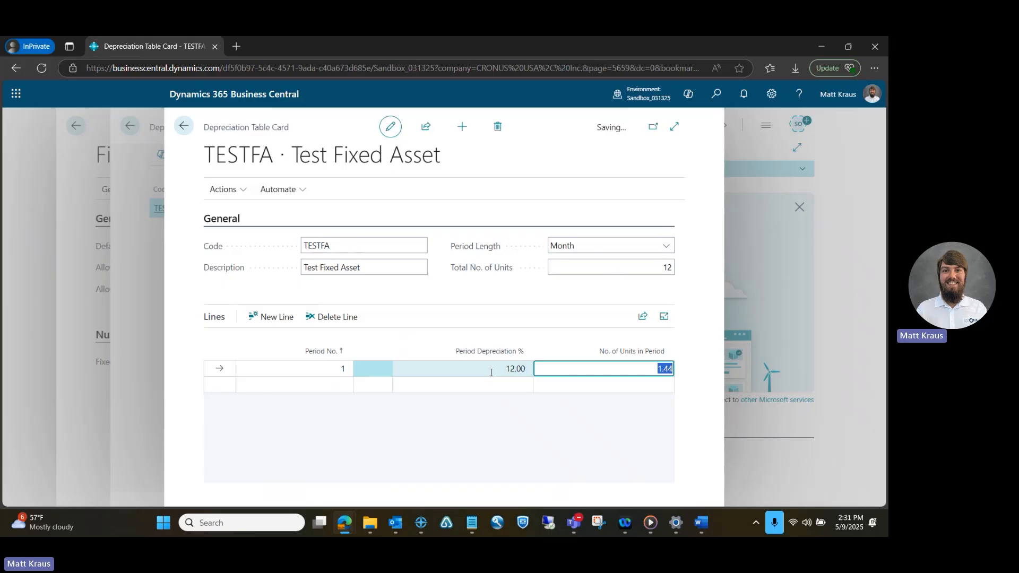
Add periods 2 and 3 to the TESTFA lines with 6 percent depreciation each, and return to Fixed Asset Setup.
key(Tab)
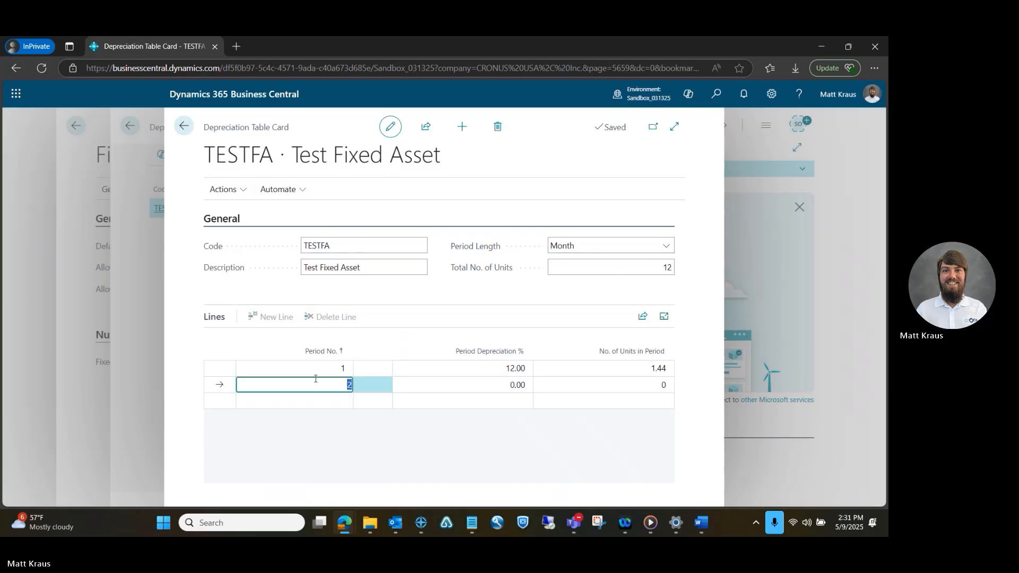
key(Tab)
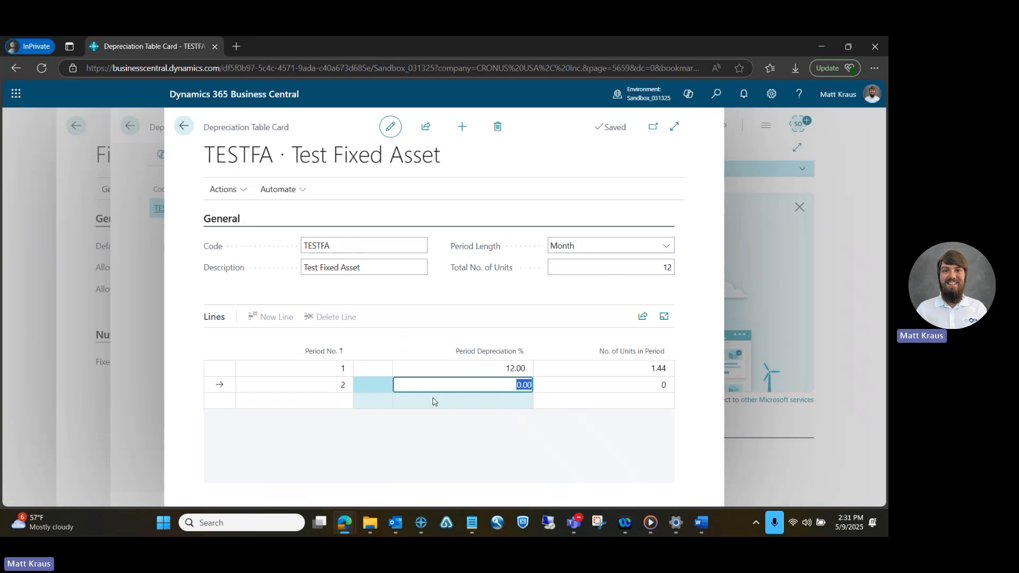
text(6)
key(Tab)
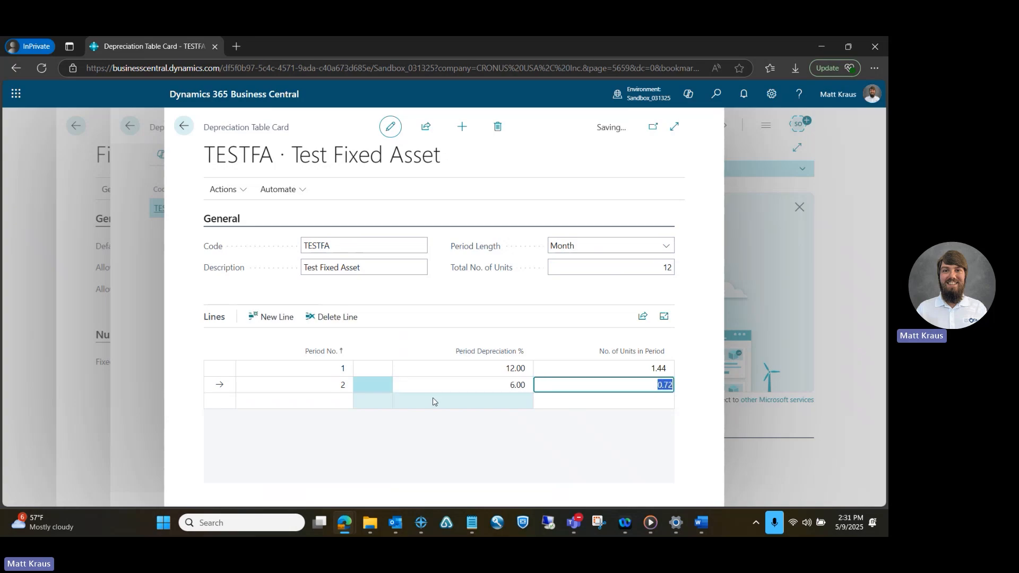
key(Tab)
key(Tab)
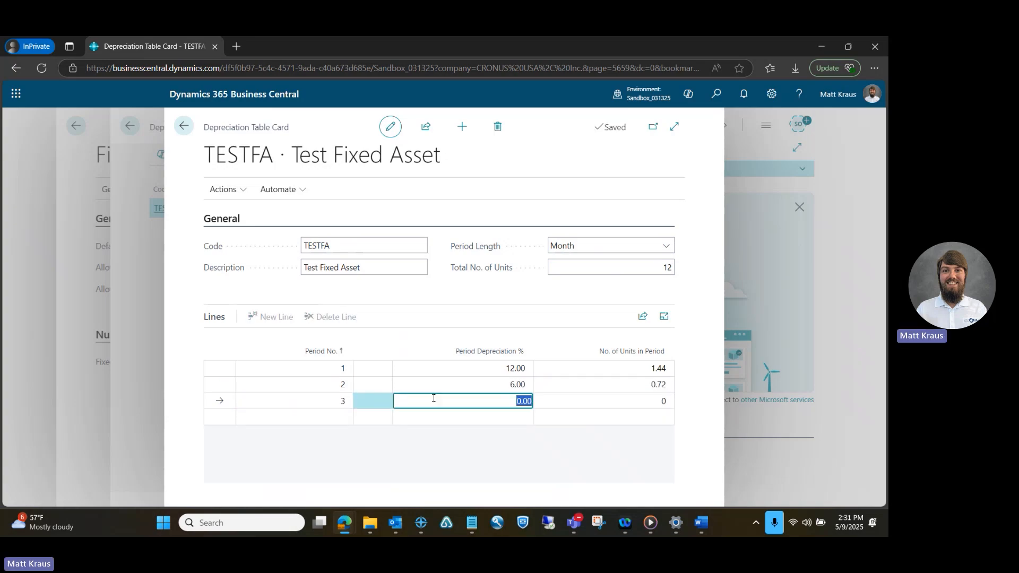
text(6)
key(Tab)
key(Tab)
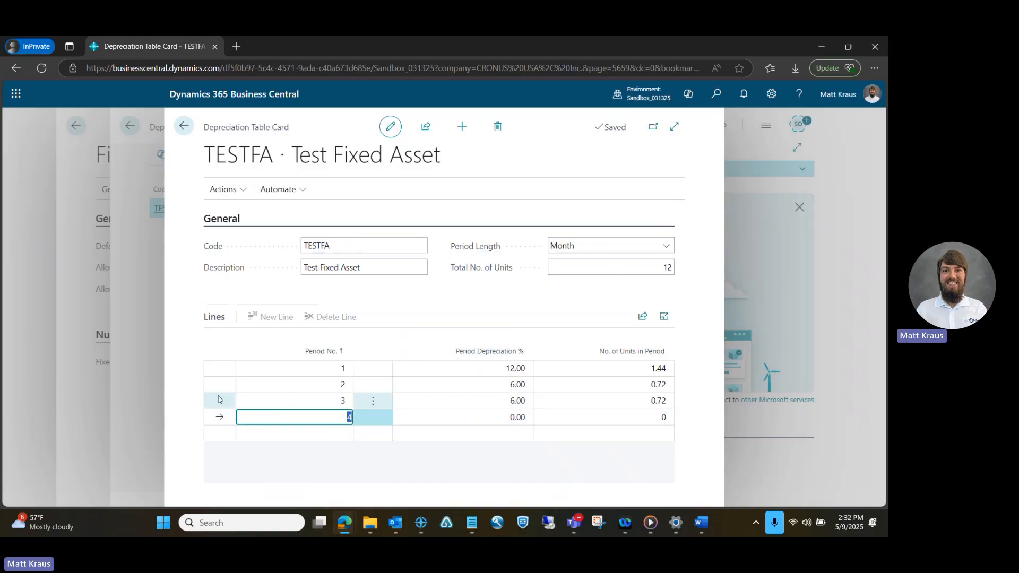
click(221, 399)
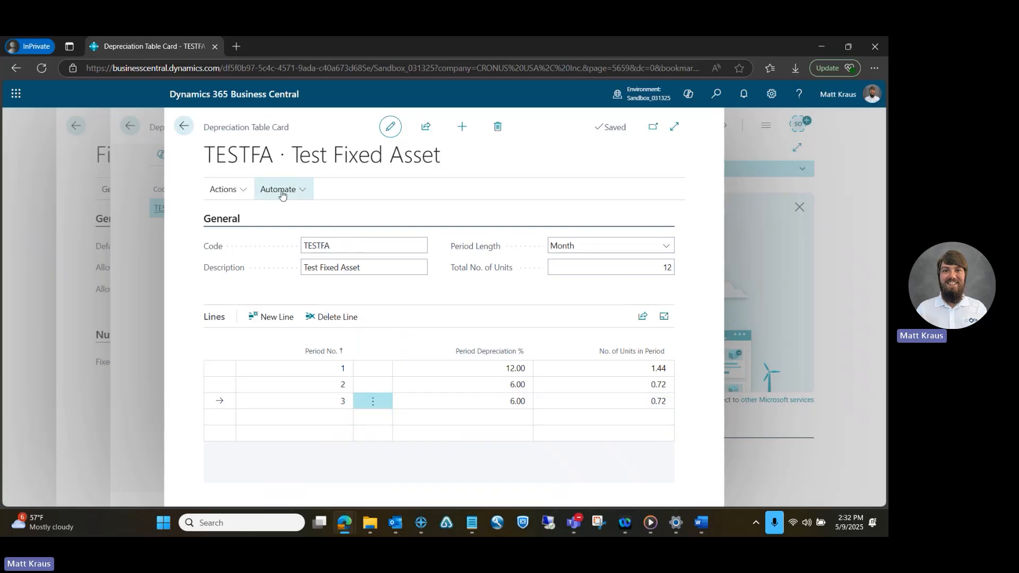
click(184, 126)
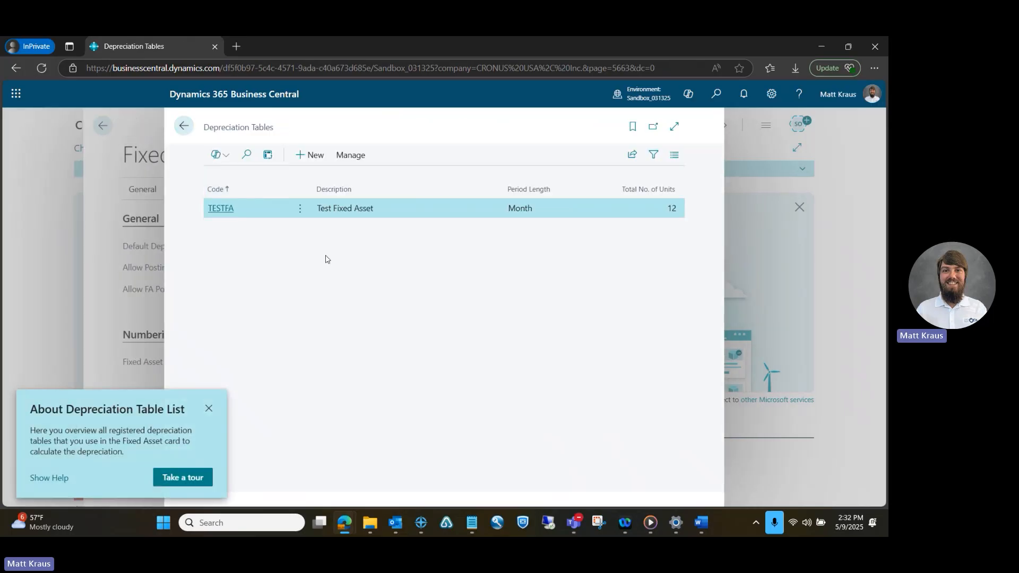
click(190, 131)
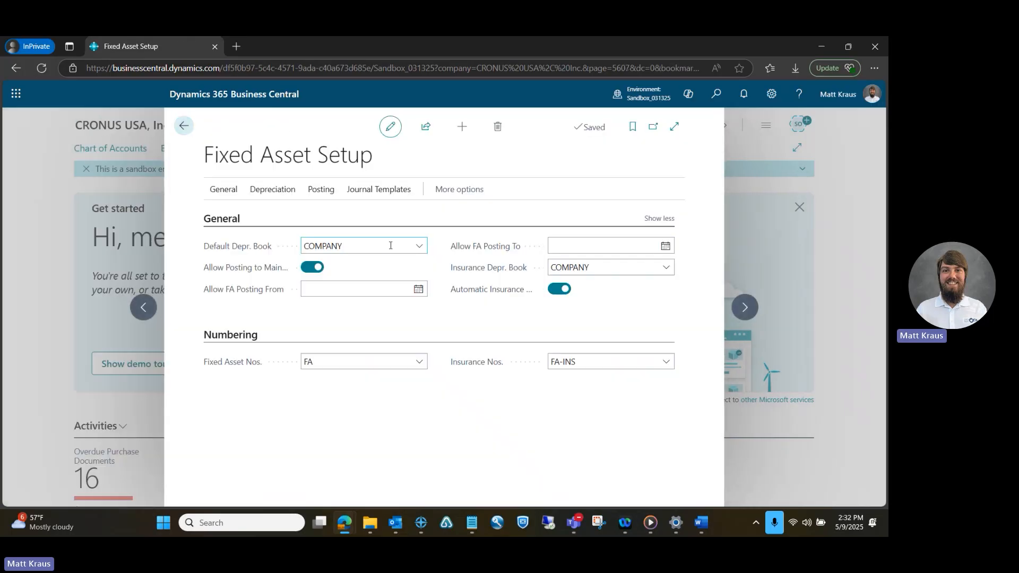
Open FA Posting Type Setup and examine the Appreciation line and the book value, depreciation and gain/loss columns.
click(321, 195)
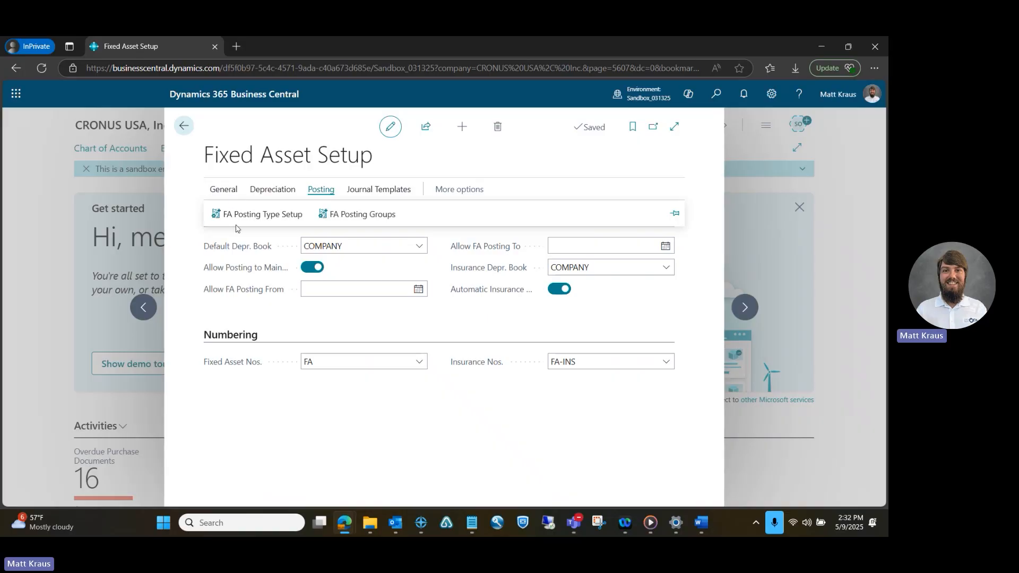
click(256, 221)
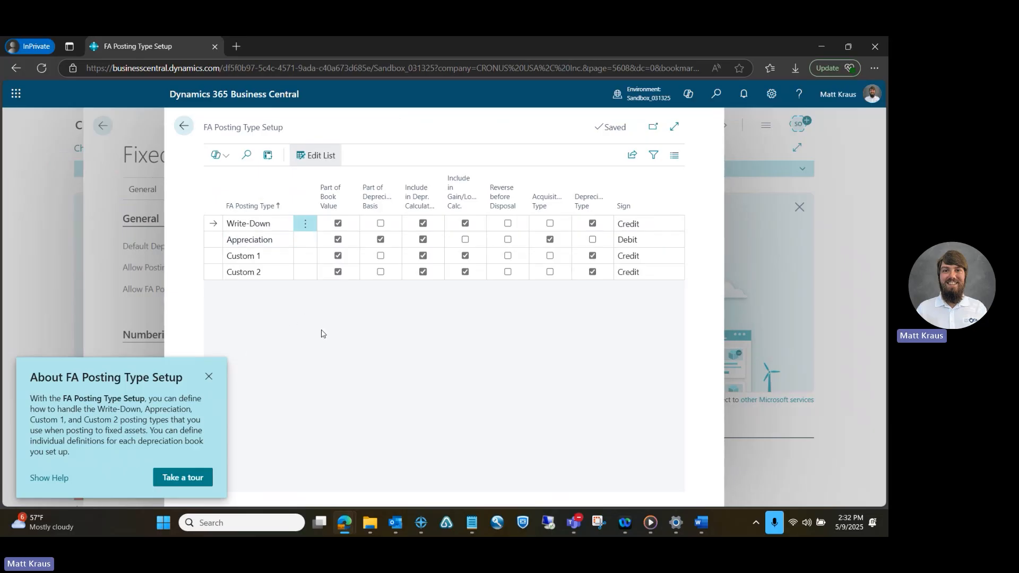
click(218, 239)
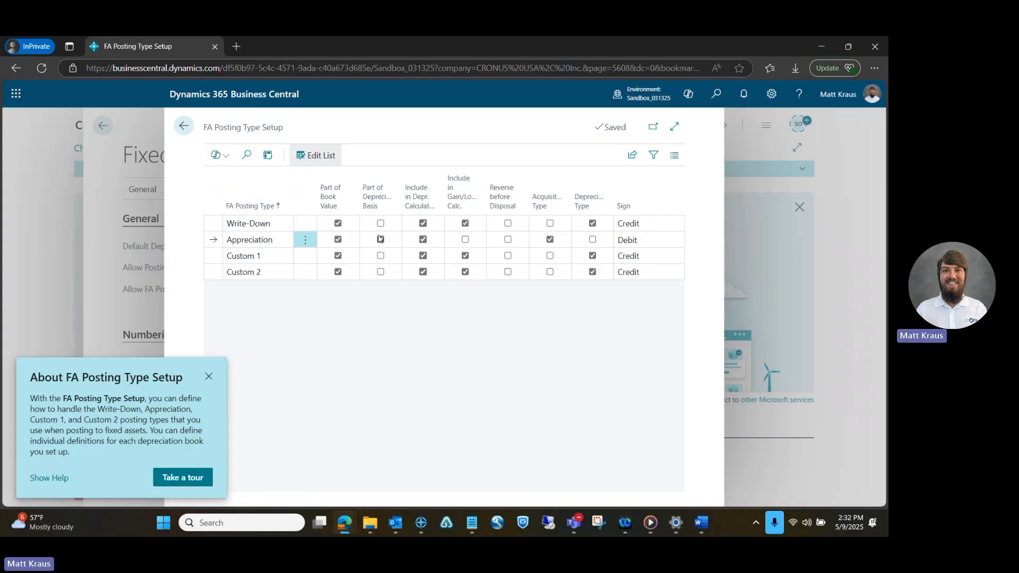
mouse_move(372, 206)
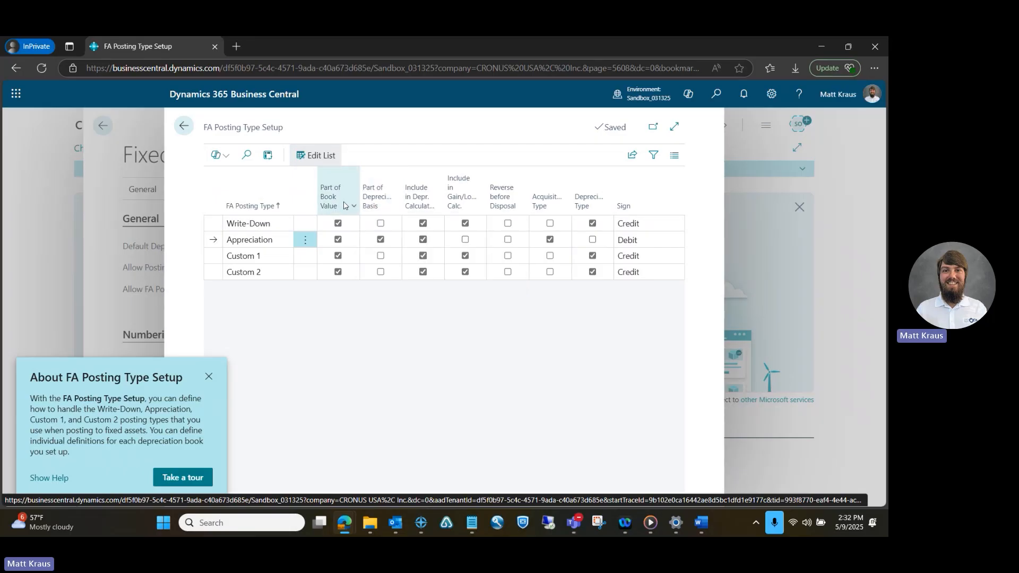
mouse_move(327, 208)
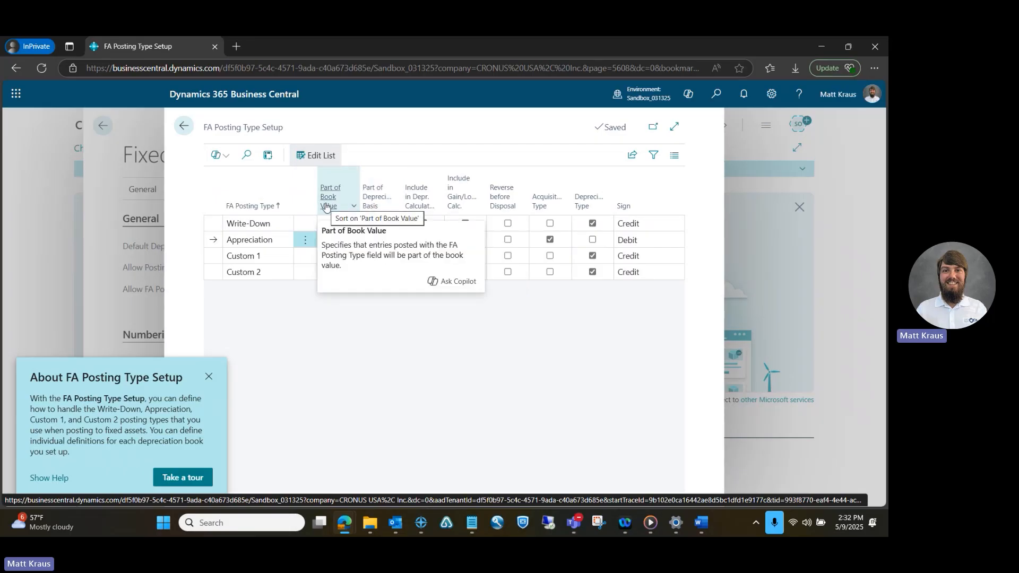
mouse_move(412, 205)
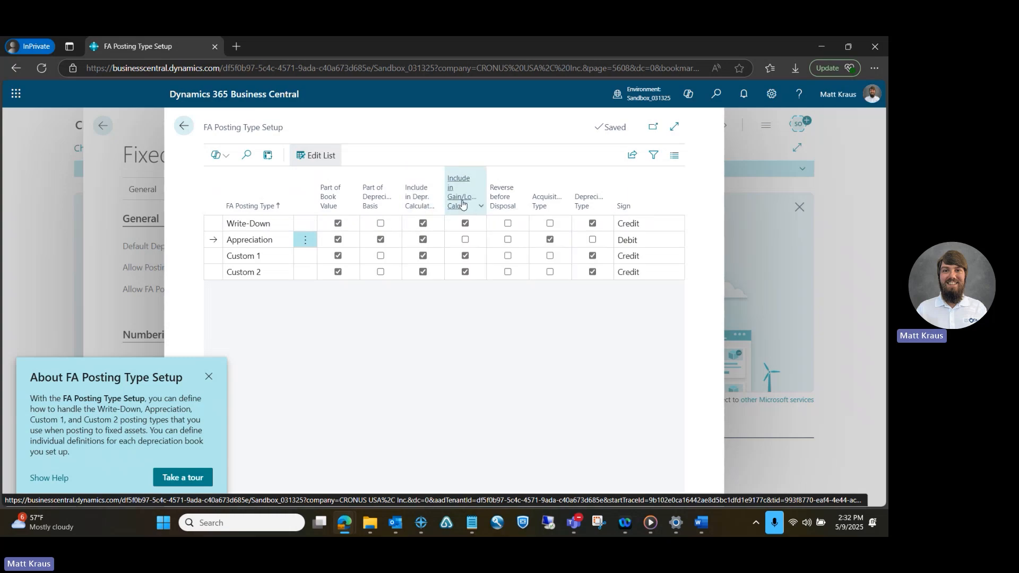
mouse_move(463, 205)
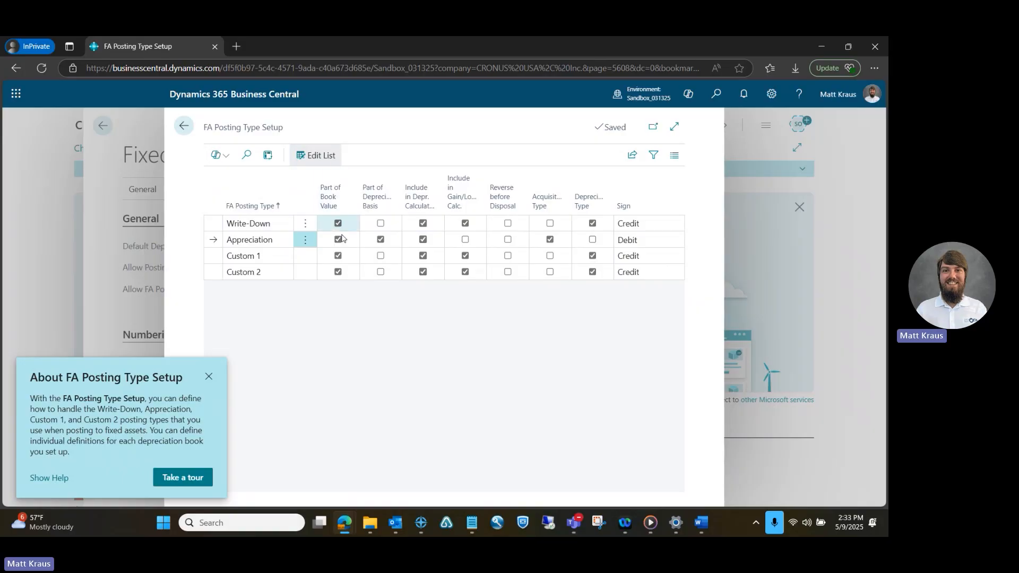
Return to Fixed Asset Setup, open the FA Posting Groups, and review the accounts assigned to each group.
click(184, 127)
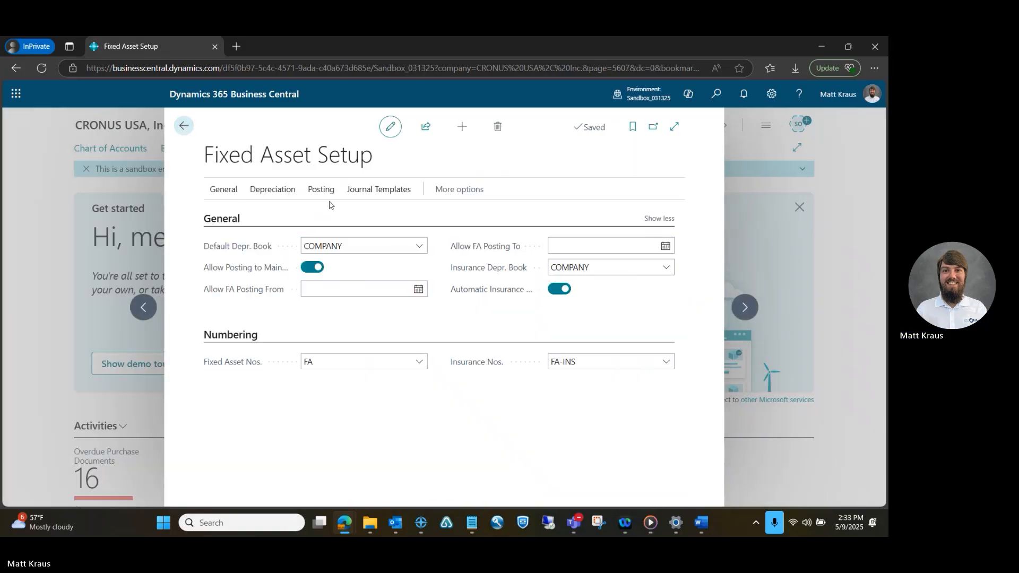
click(322, 191)
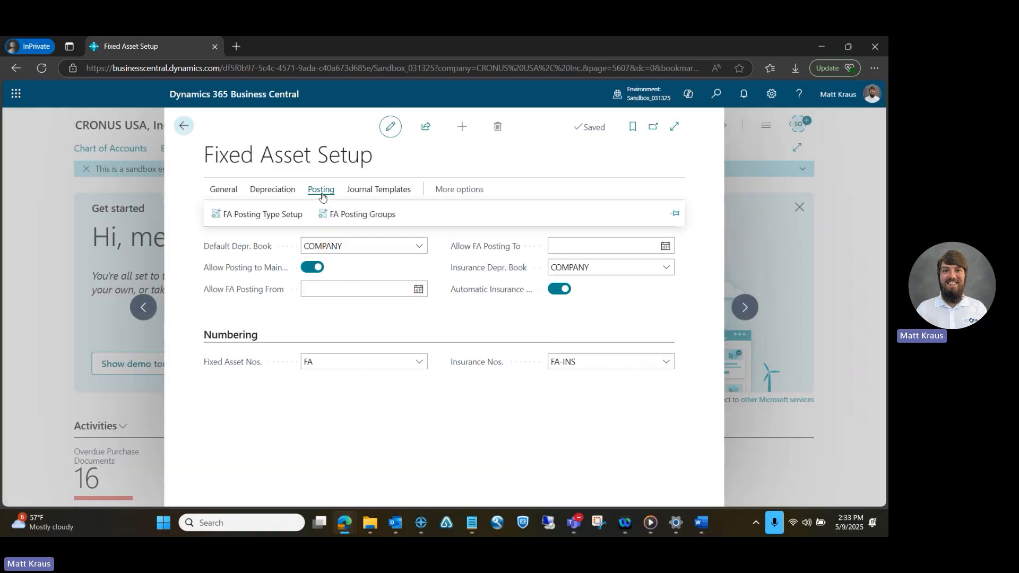
click(348, 218)
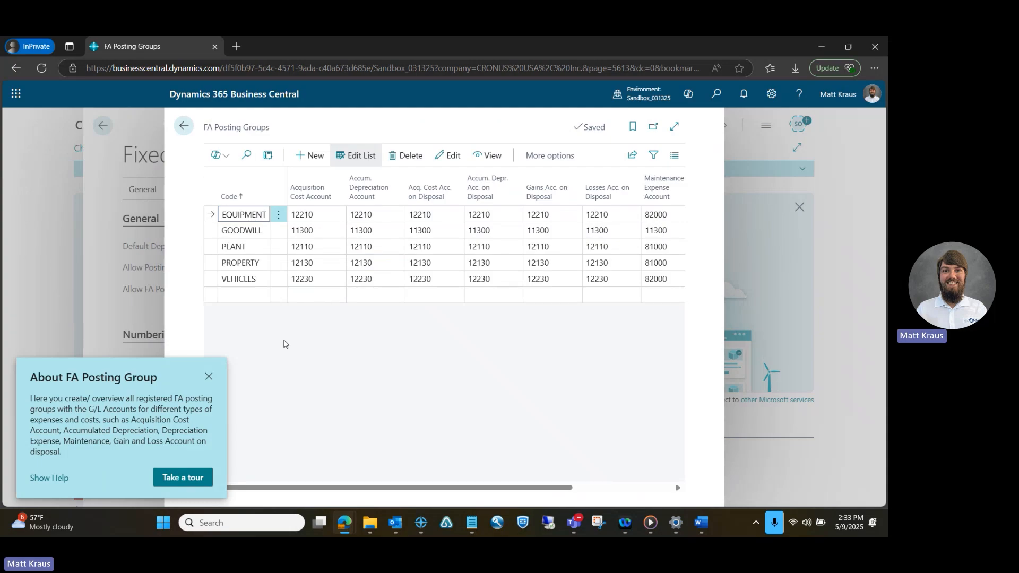
click(210, 236)
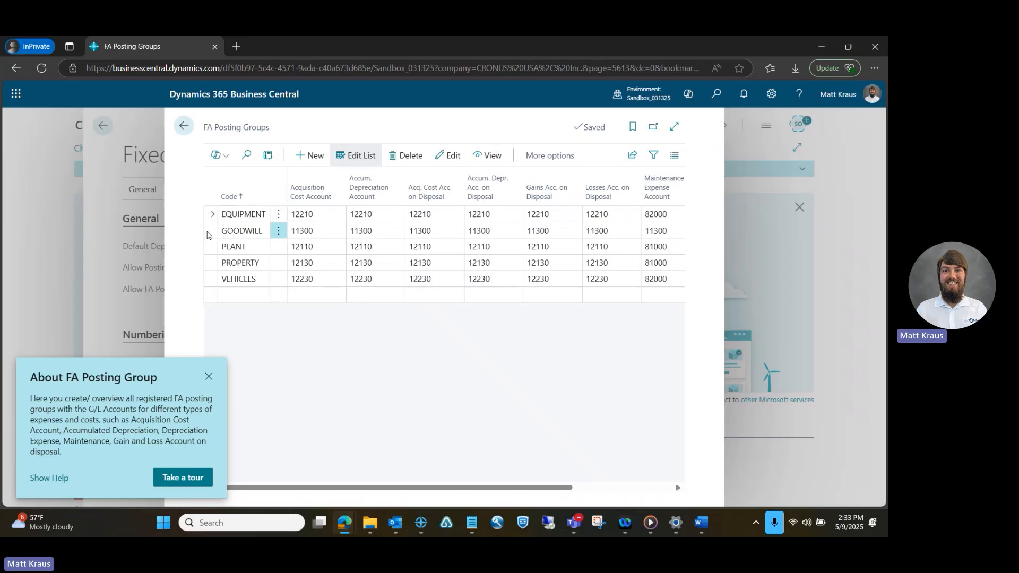
click(211, 247)
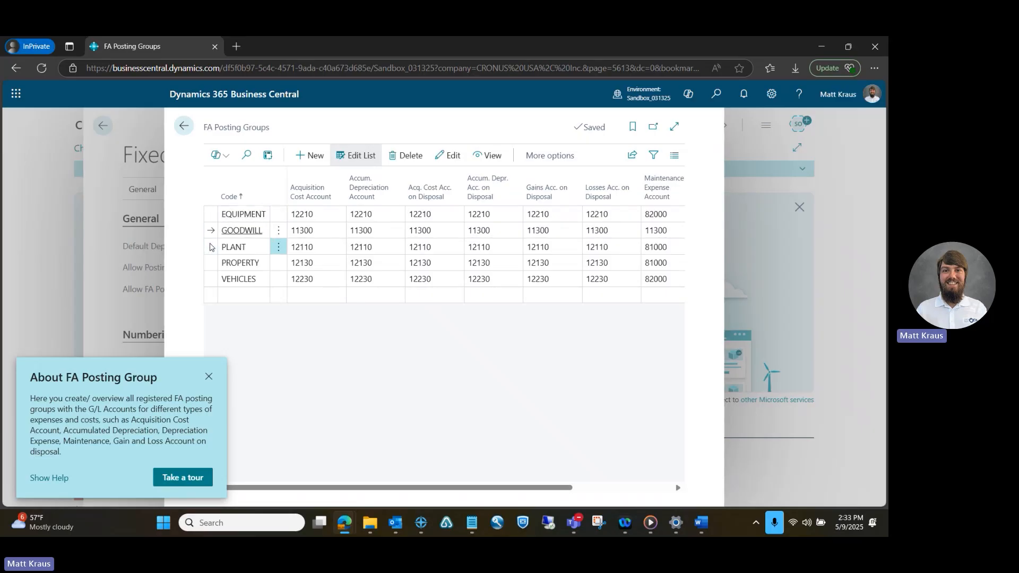
click(211, 272)
click(208, 275)
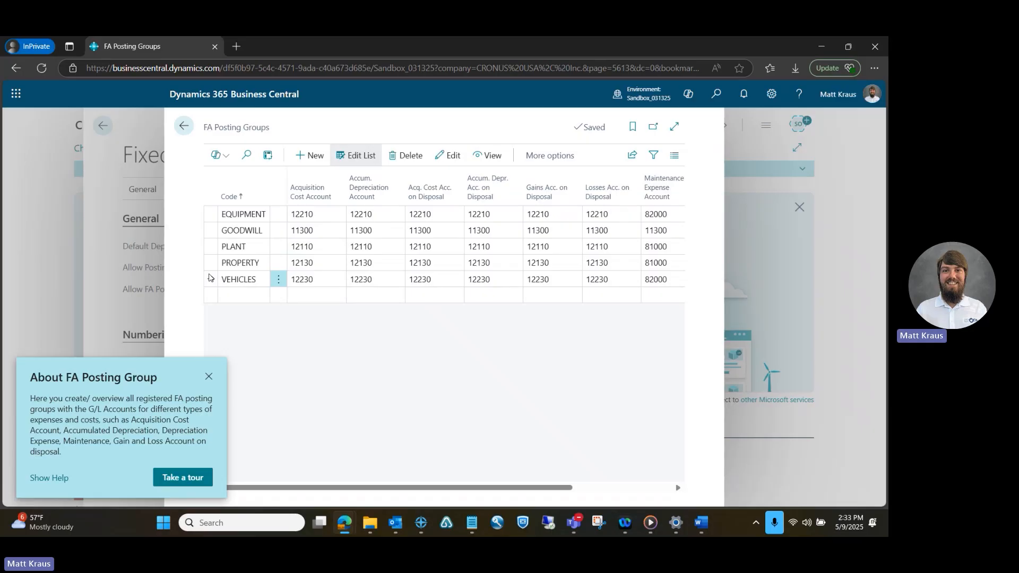
click(323, 279)
click(208, 220)
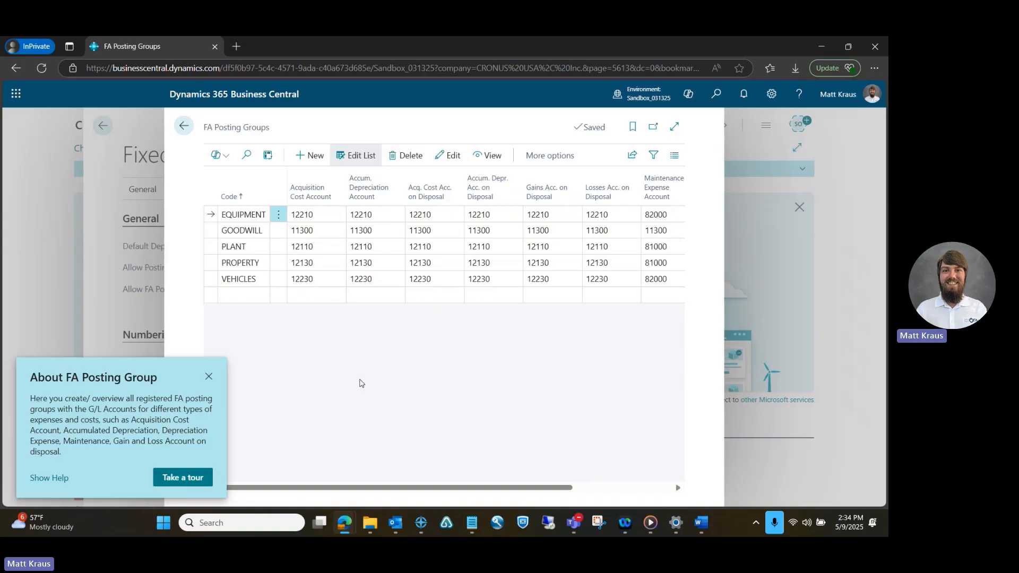
Examine the posting groups' remaining account columns, through Acquisition Cost Bal. Acc. and Depreciation Expense Acc.
key(Down)
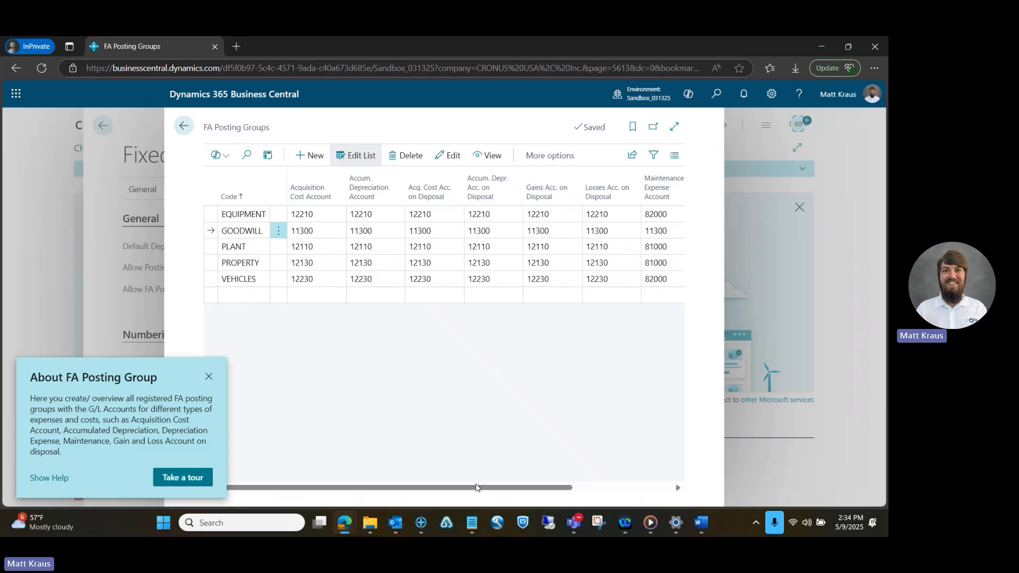
drag(478, 488, 587, 483)
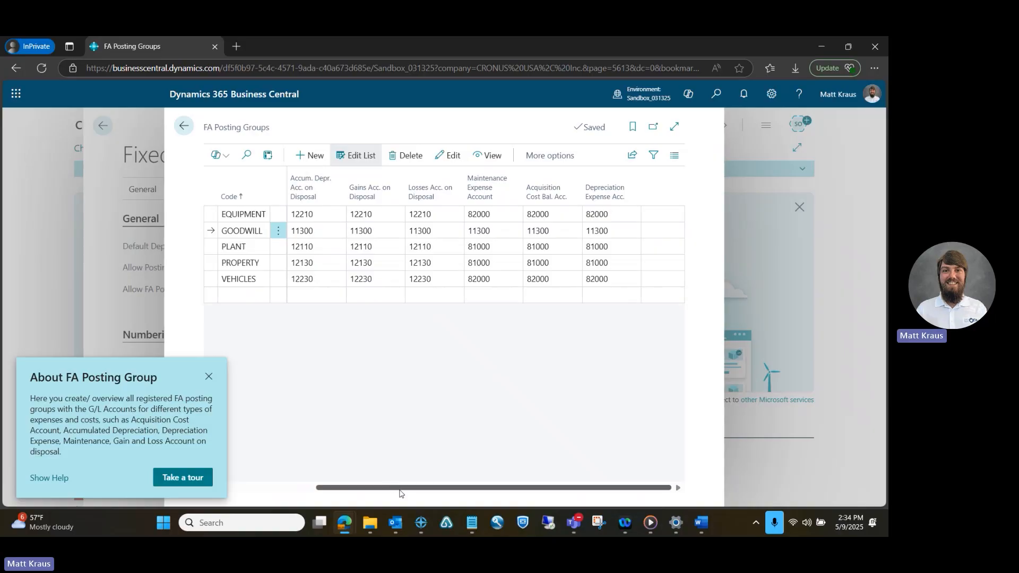
drag(400, 492, 250, 464)
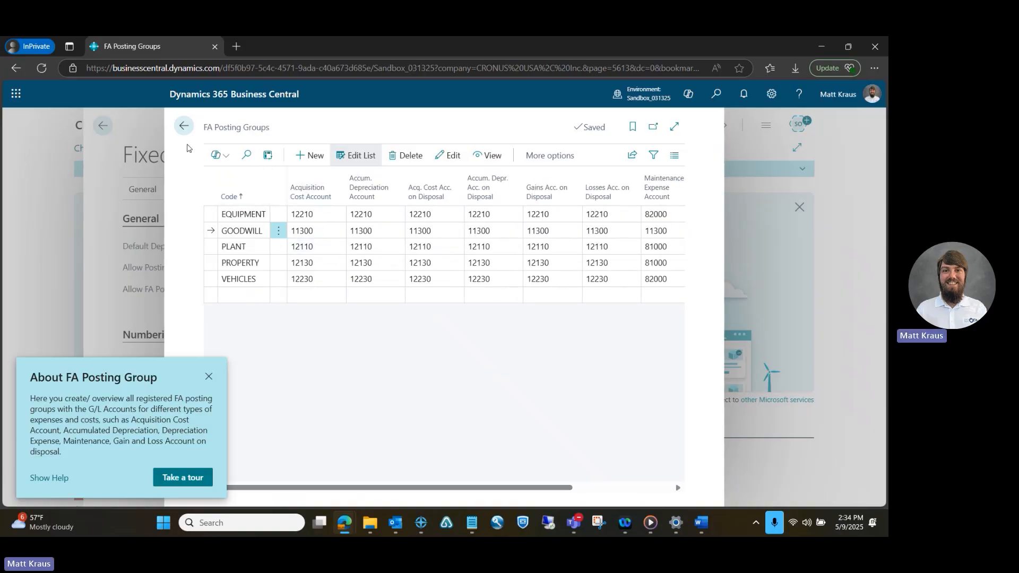
Return to Fixed Asset Setup, open the FA Journal Templates, and review the ASSETS and RECURRING templates.
click(184, 126)
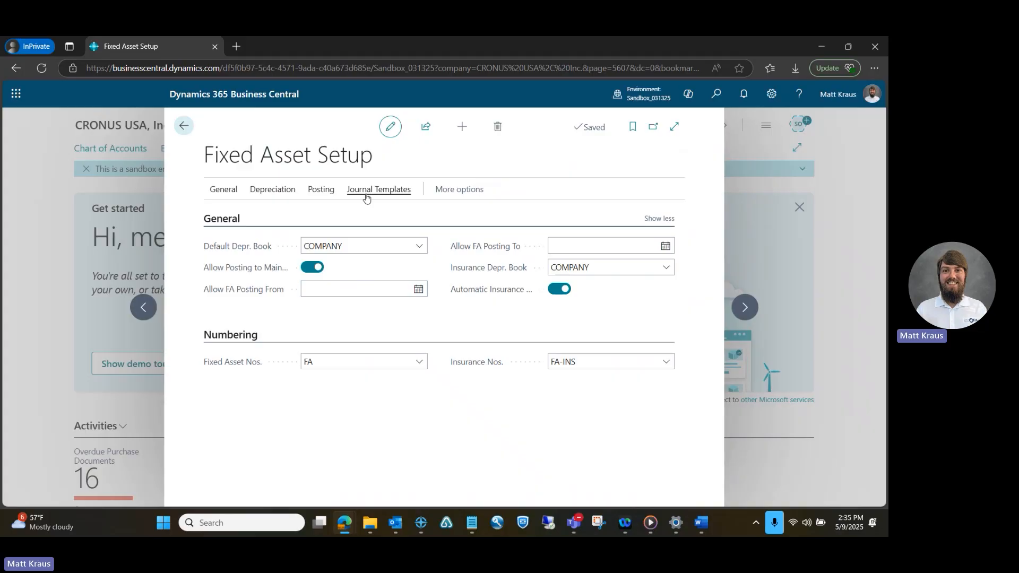
click(366, 198)
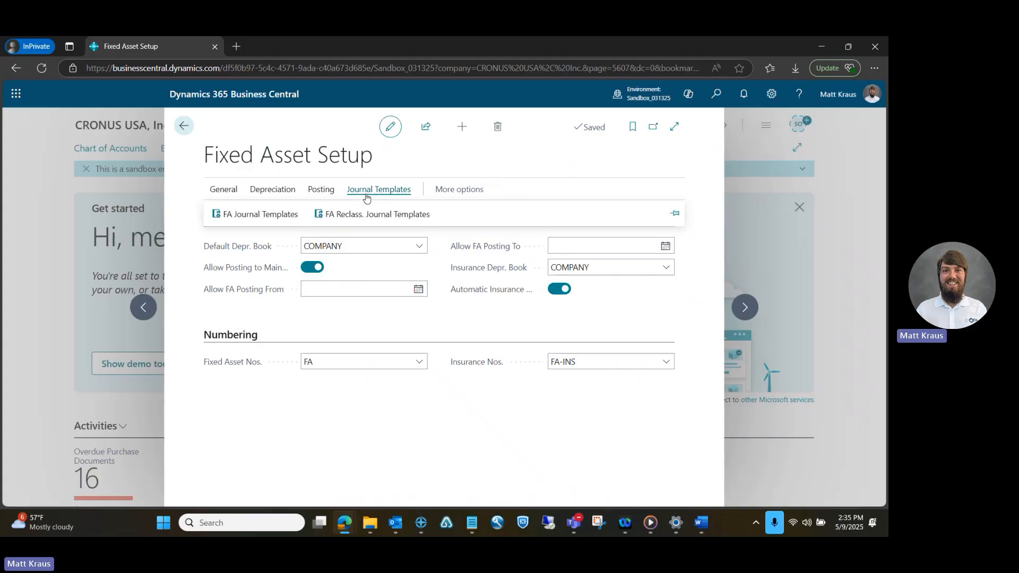
click(270, 215)
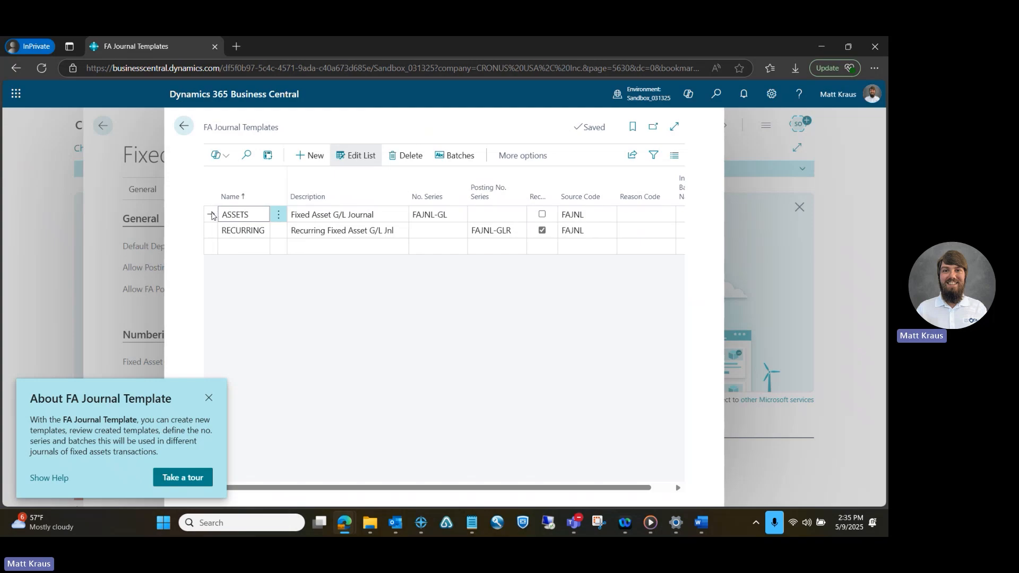
click(211, 231)
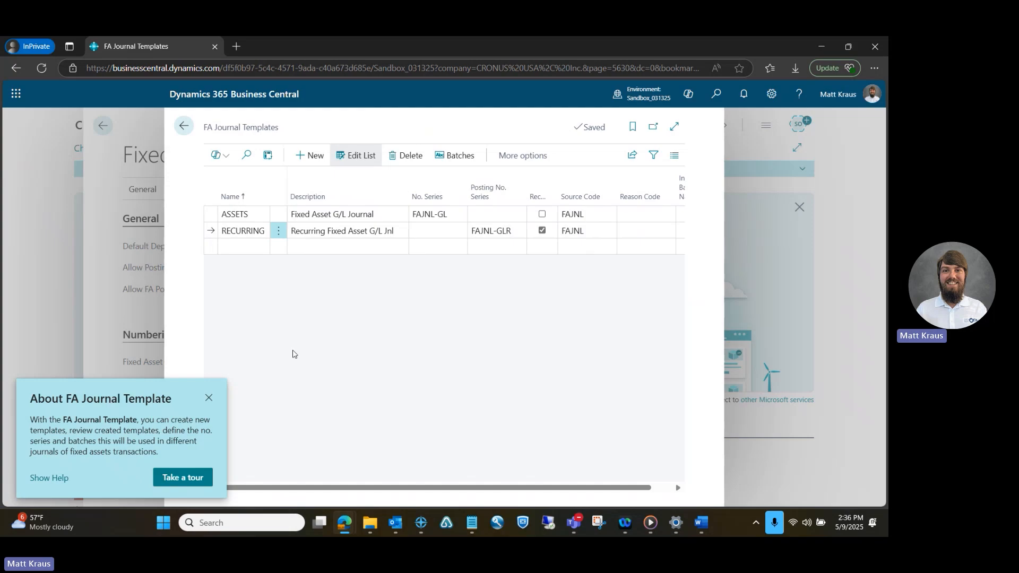
drag(556, 490, 583, 487)
Return to Fixed Asset Setup, open the FA Reclass. Journal Templates to review them, and go back to the setup page.
click(185, 127)
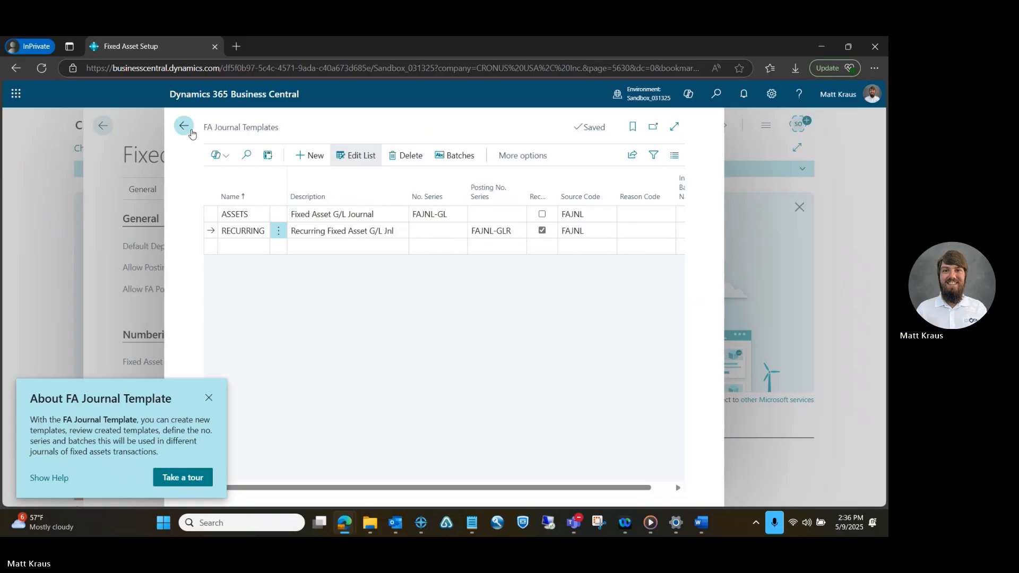
click(371, 196)
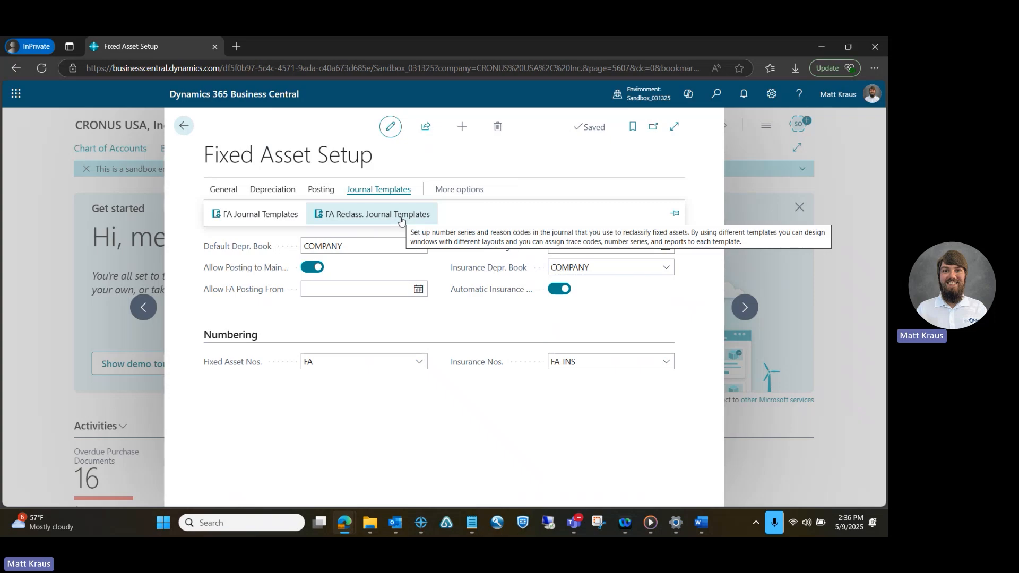
click(392, 193)
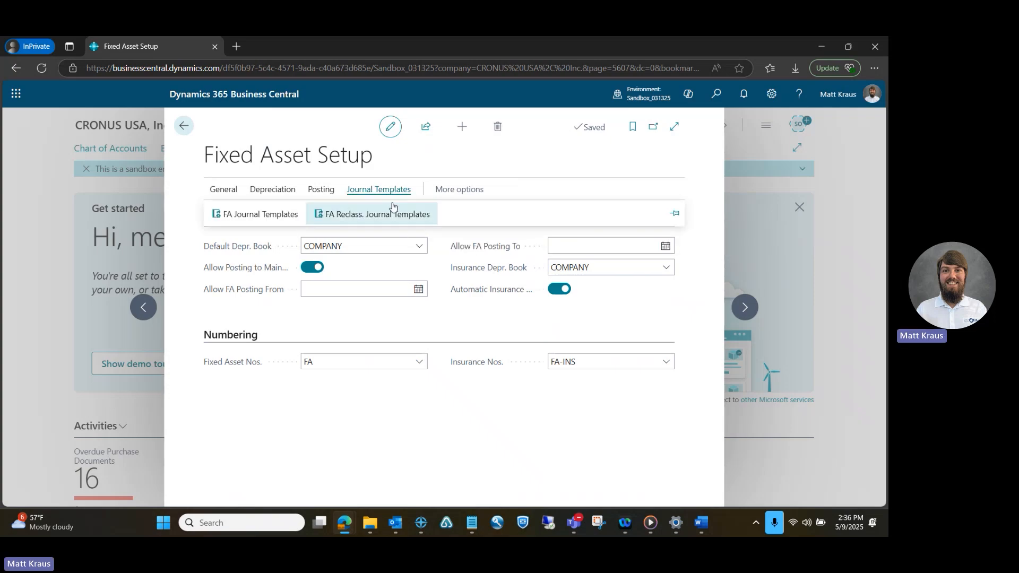
click(321, 218)
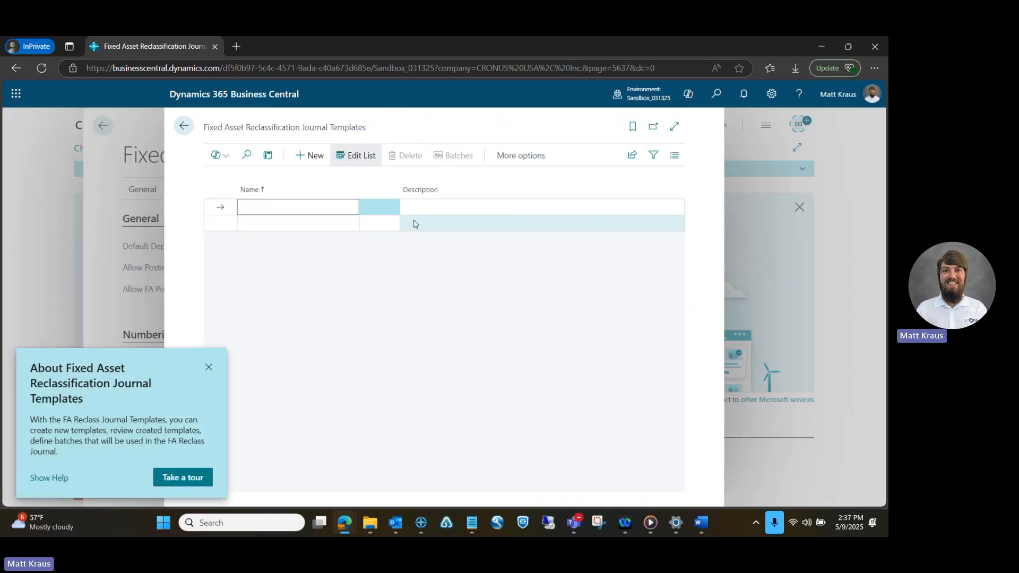
click(185, 127)
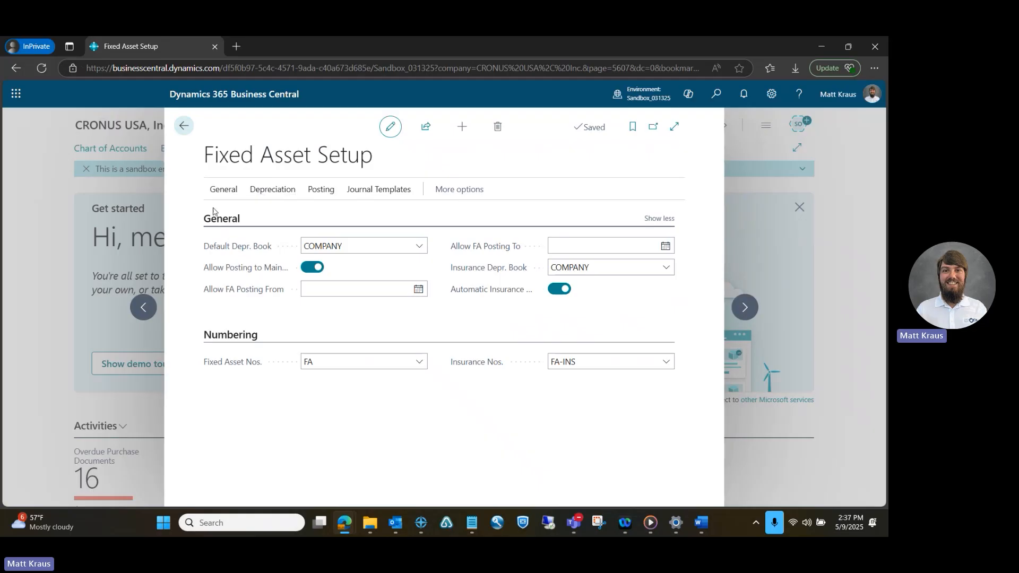
click(225, 194)
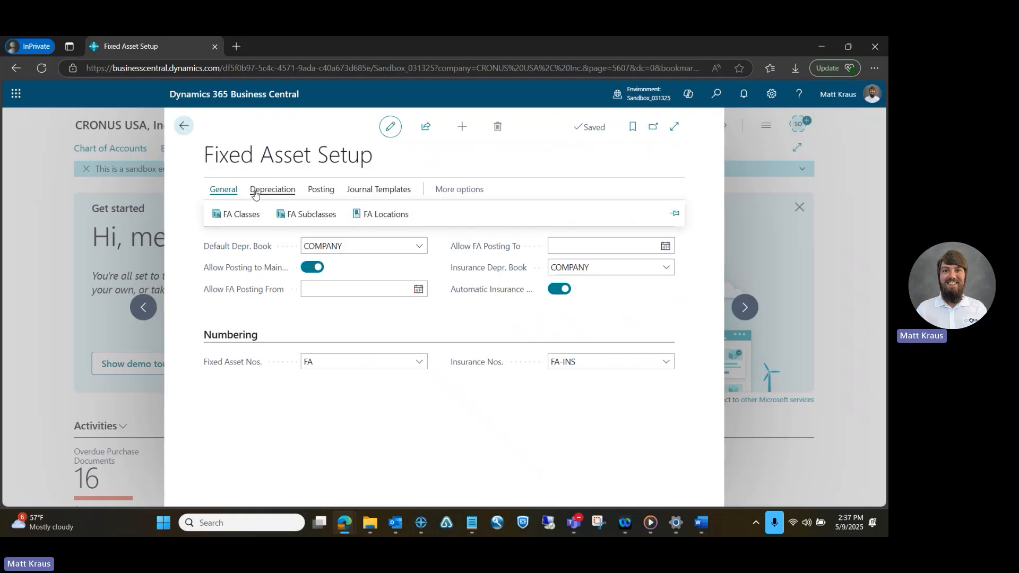
click(279, 192)
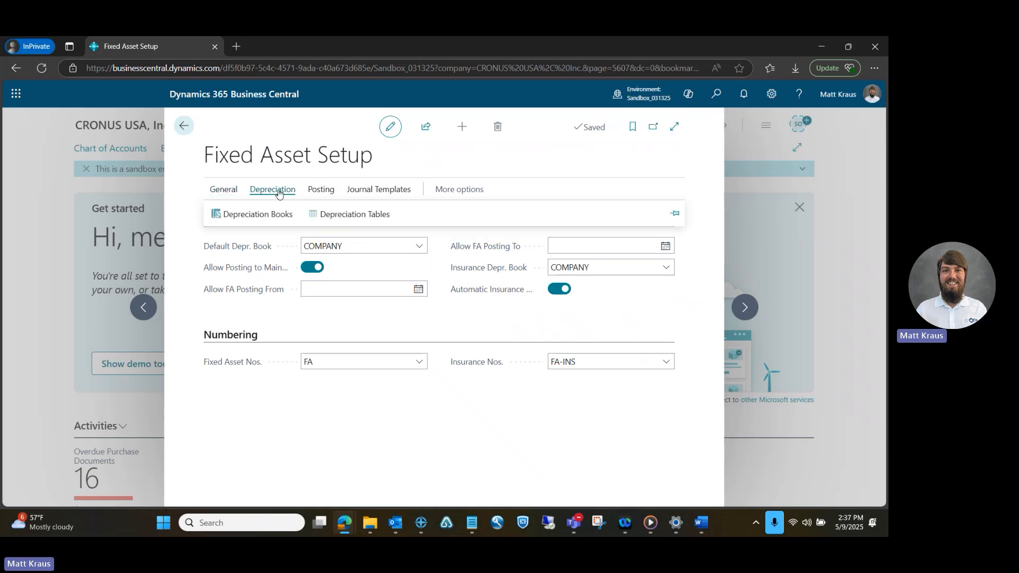
click(318, 193)
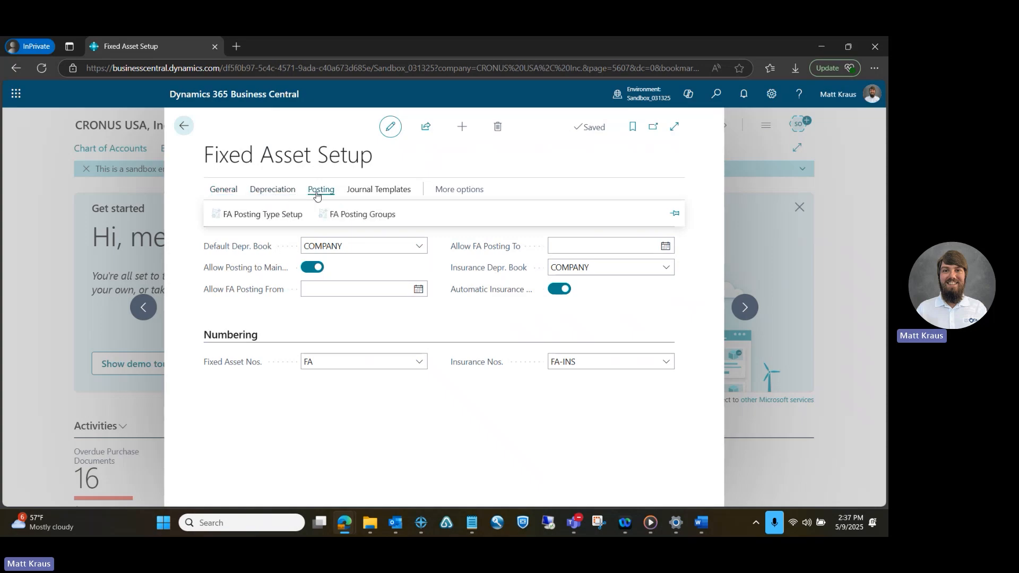
click(357, 198)
Open the FA Classes, review the FINANCIAL, INTANGIBLE and TANGIBLE classes, and return to Fixed Asset Setup.
click(216, 187)
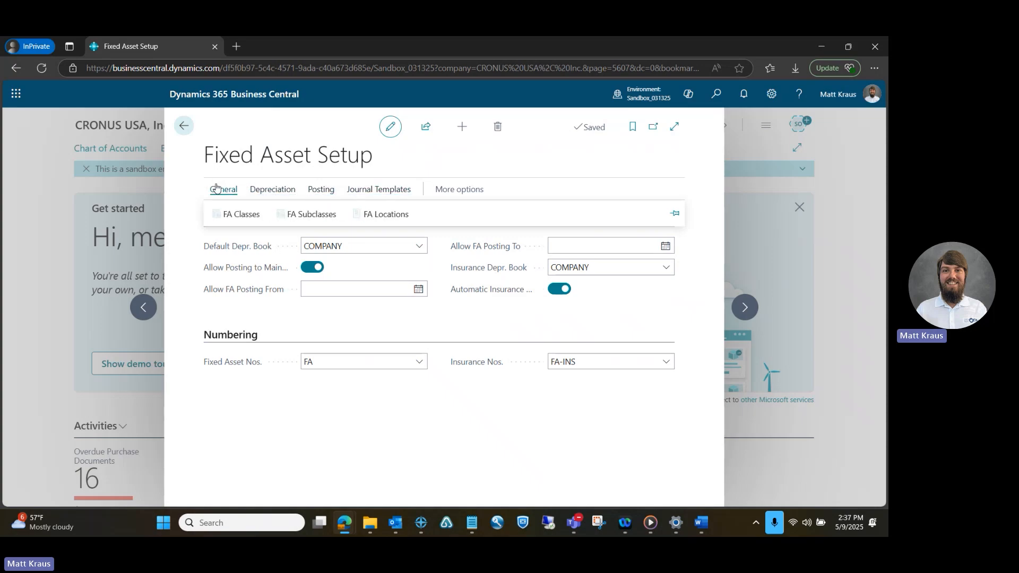
click(245, 221)
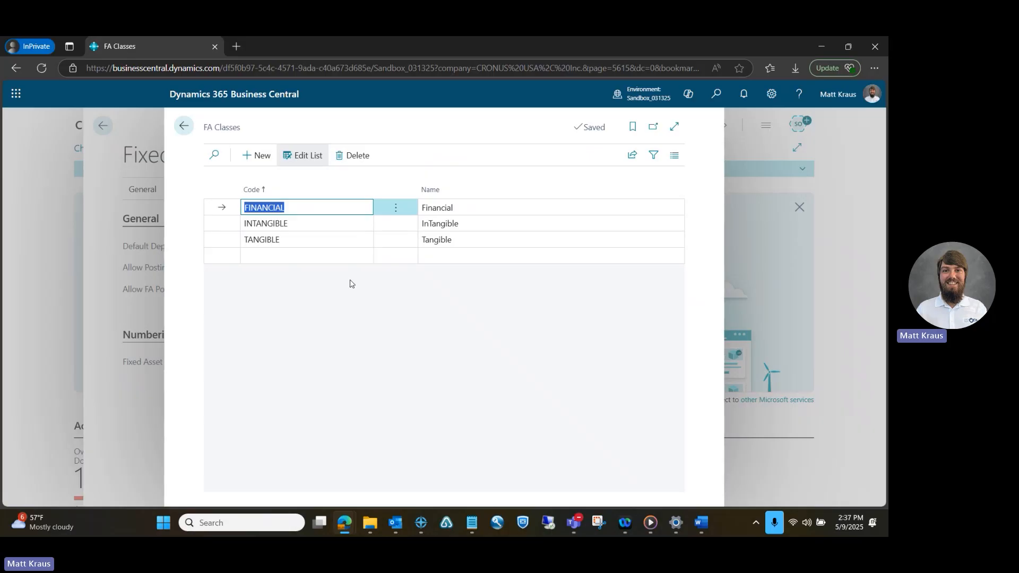
click(218, 228)
click(227, 240)
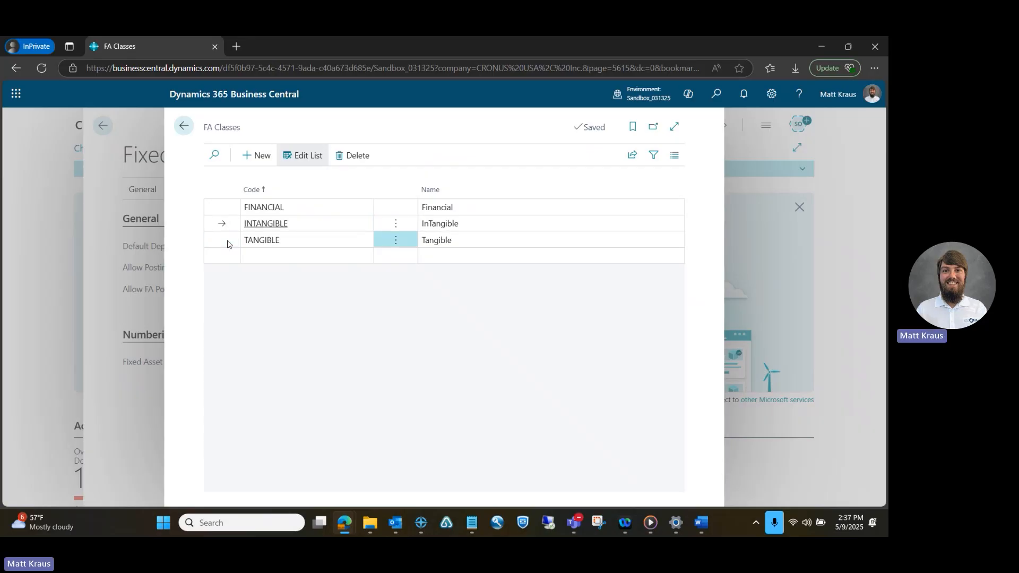
click(227, 211)
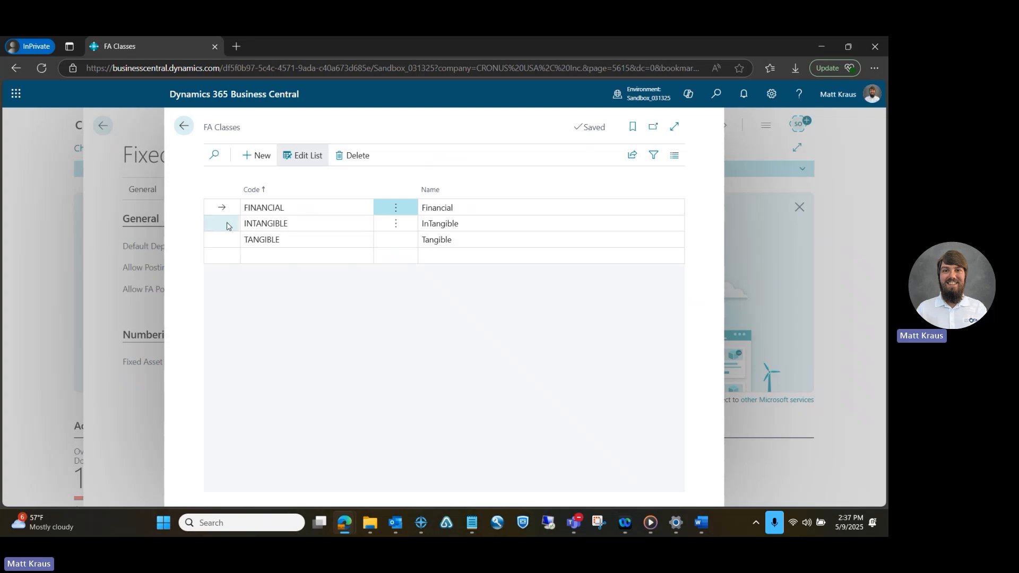
click(227, 225)
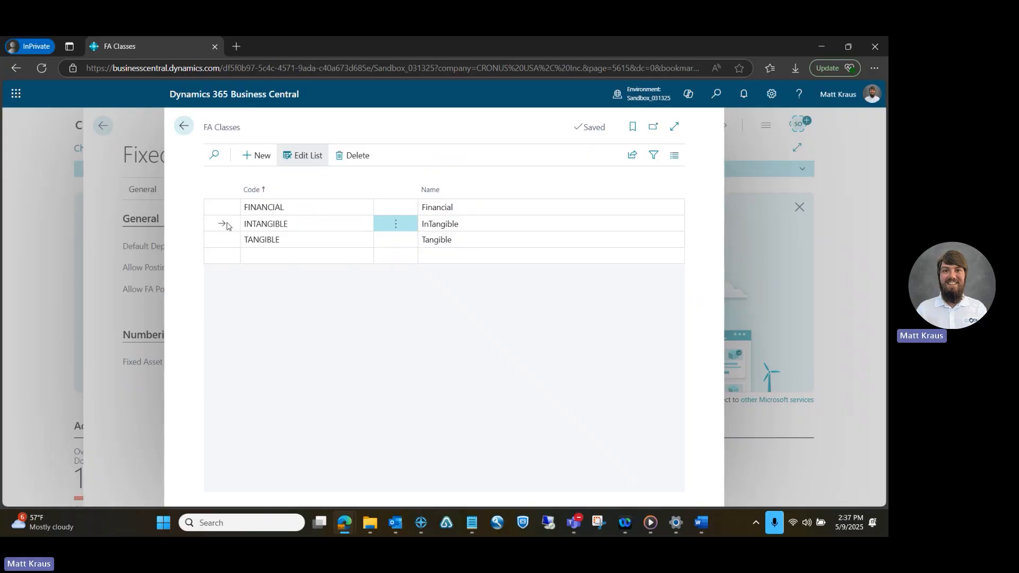
click(223, 242)
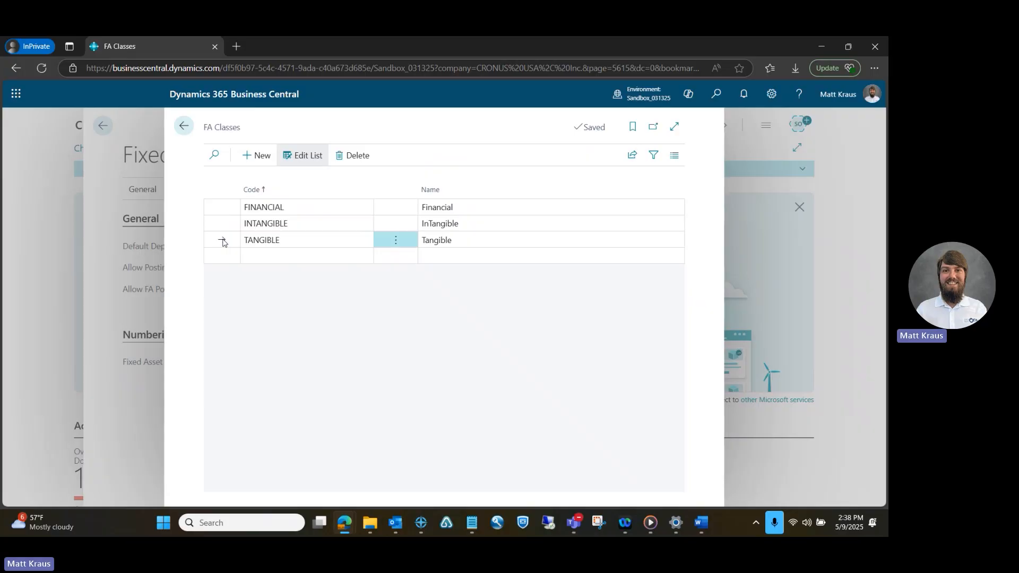
click(183, 127)
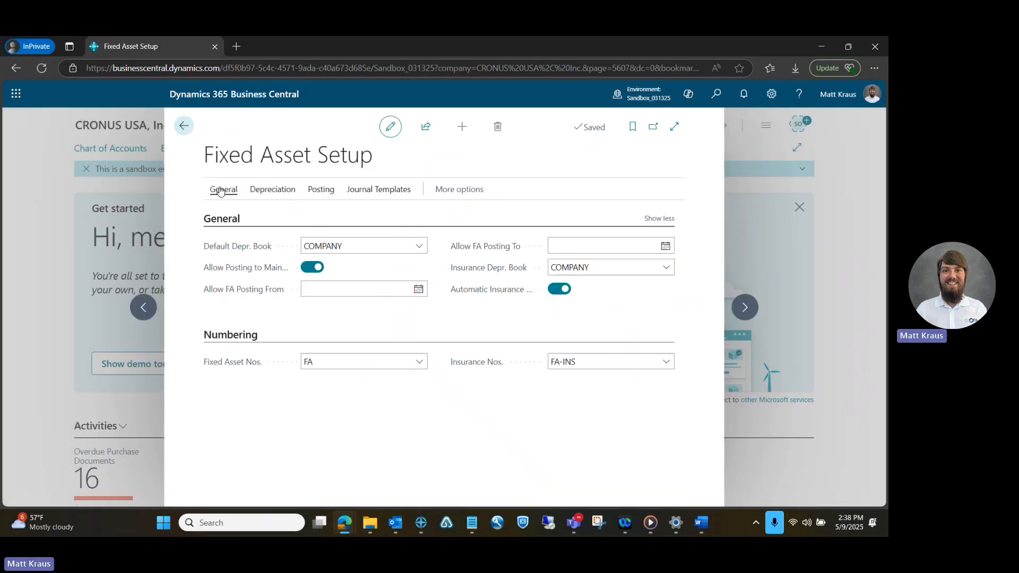
Open the FA Subclasses, review their FA class codes and default posting groups, and return to Fixed Asset Setup.
click(221, 191)
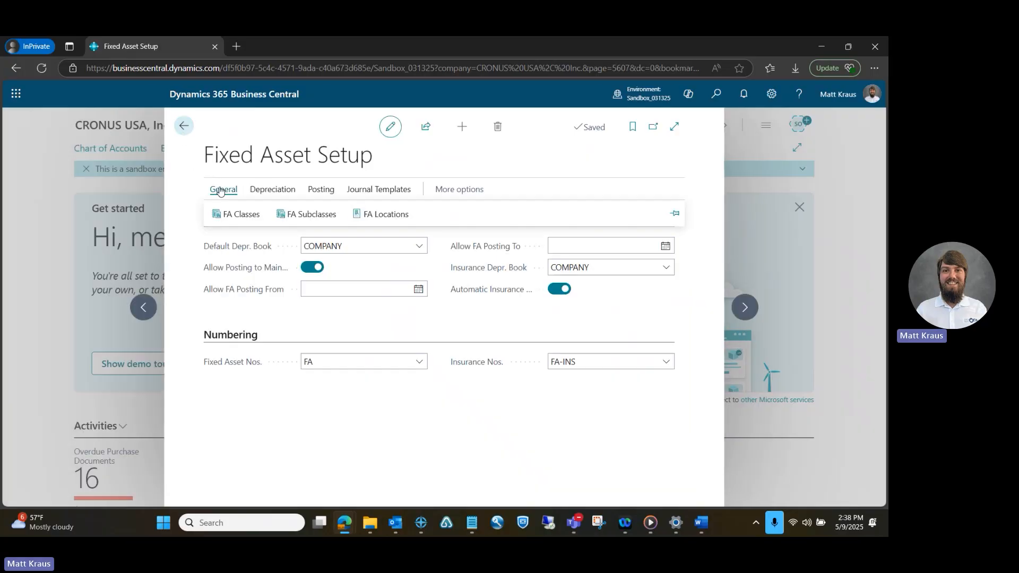
click(289, 214)
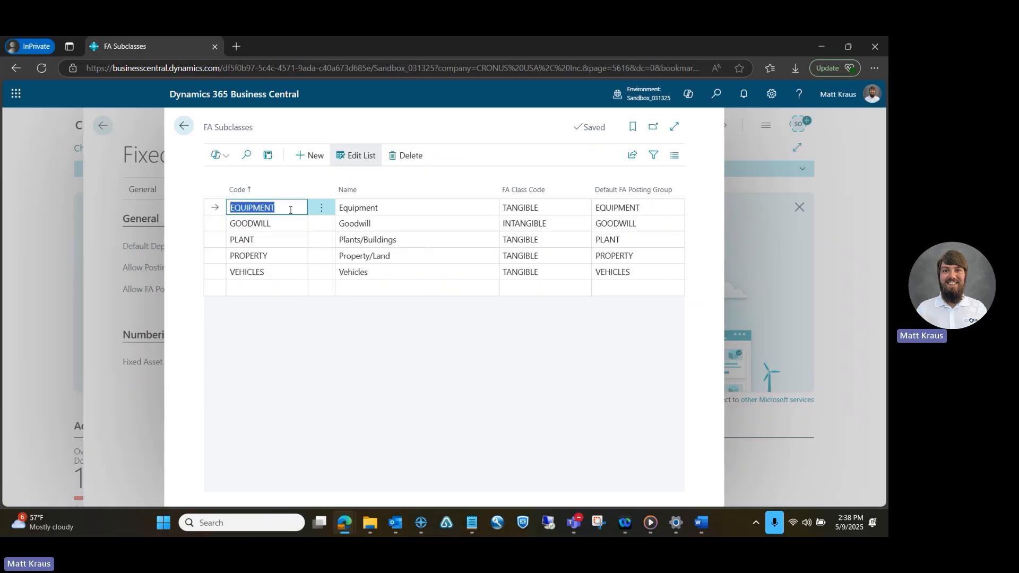
click(217, 224)
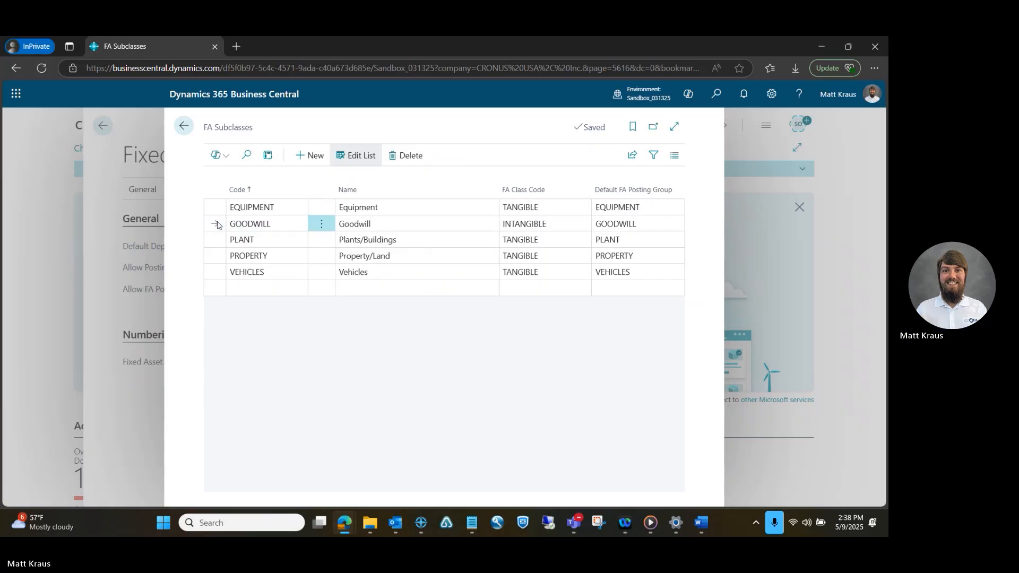
click(215, 211)
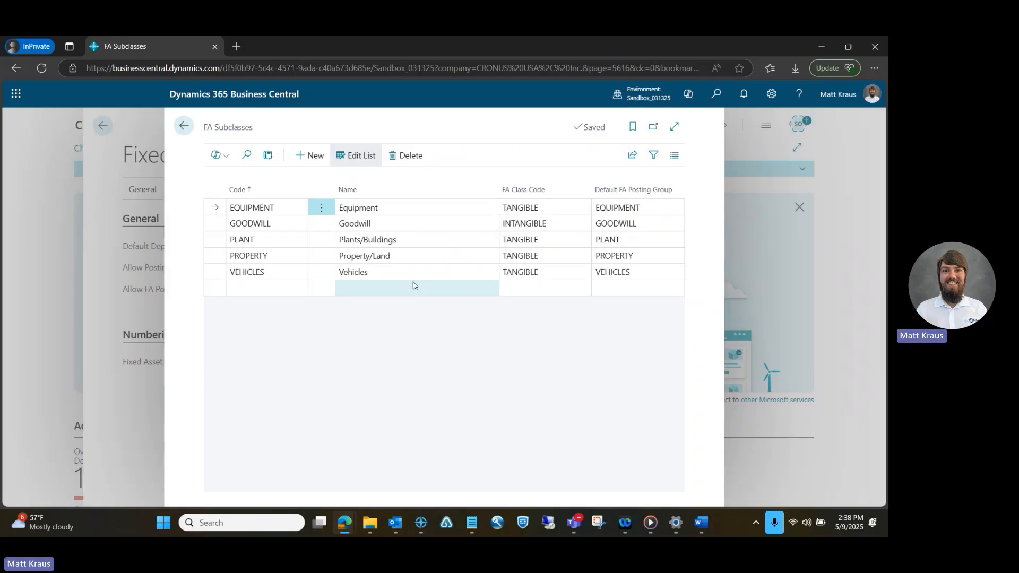
click(182, 126)
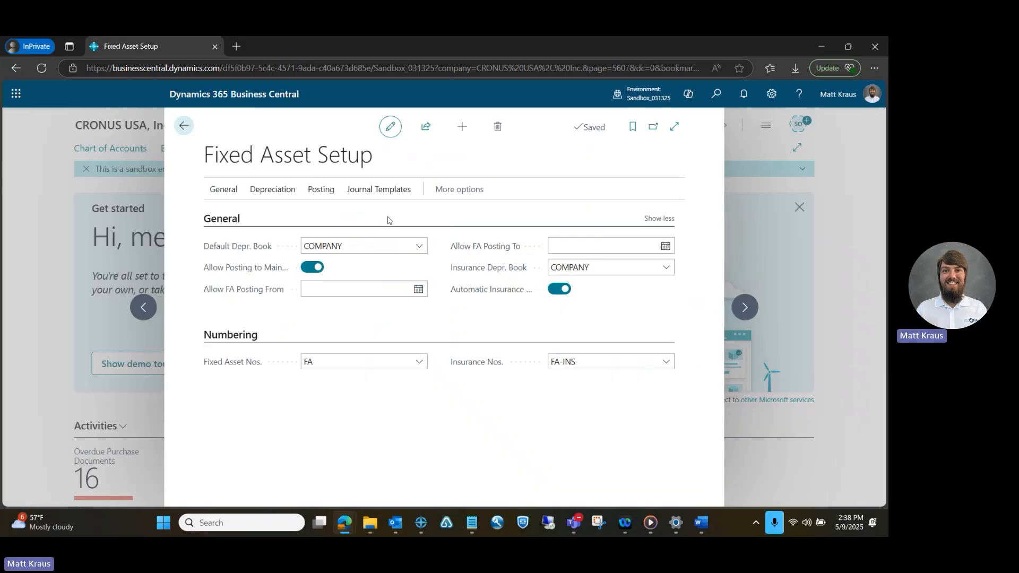